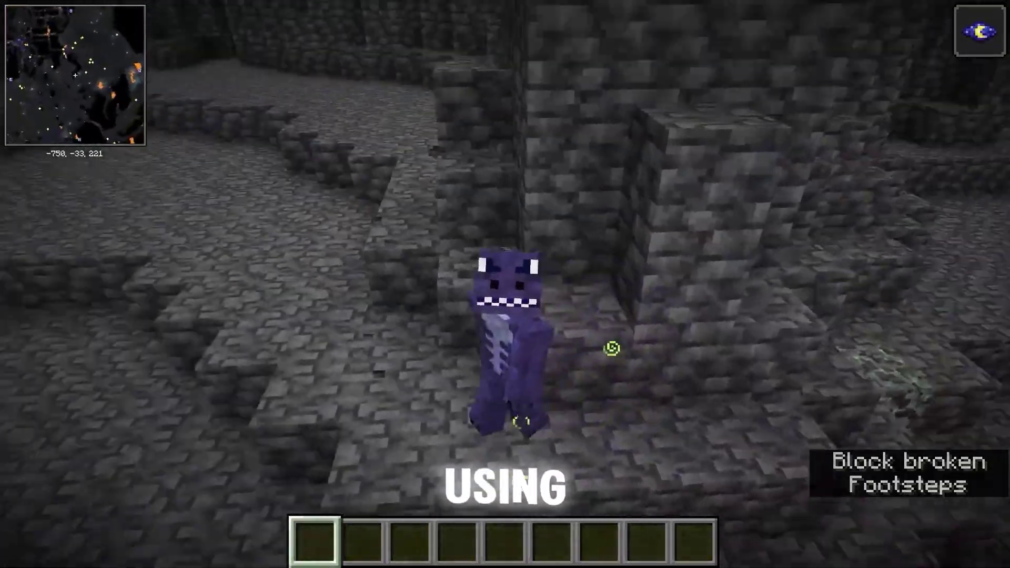
Step: Walk the character forward through the deep cave as the minimap and coordinates update
{"action": "key", "text": "w"}
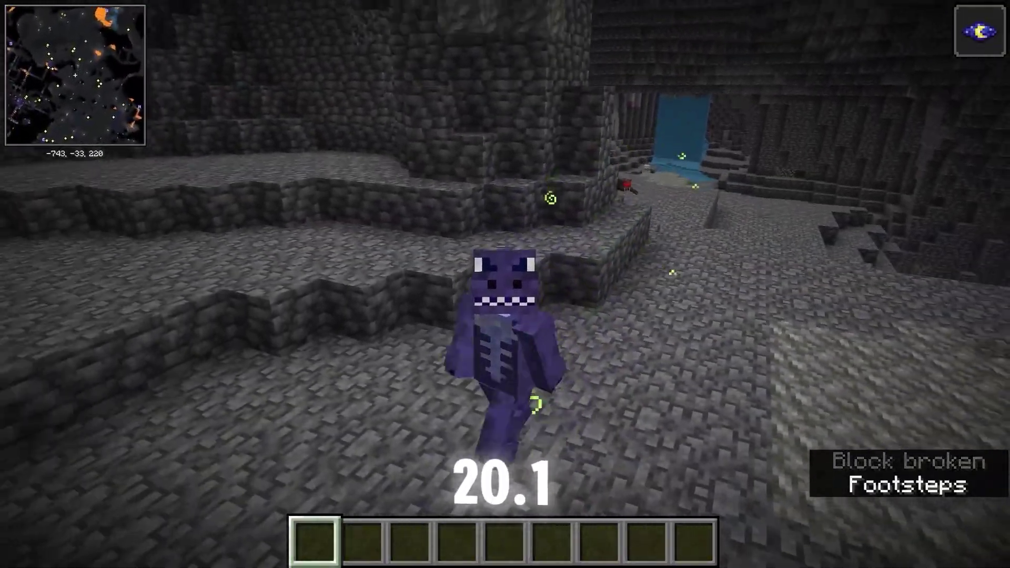
{"action": "key", "text": "w"}
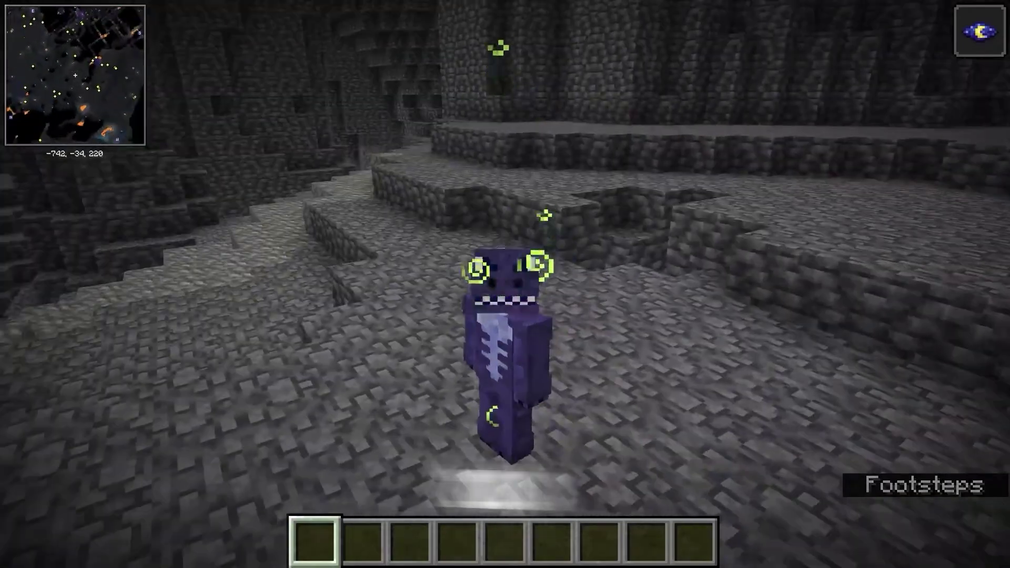
{"action": "key", "text": "w"}
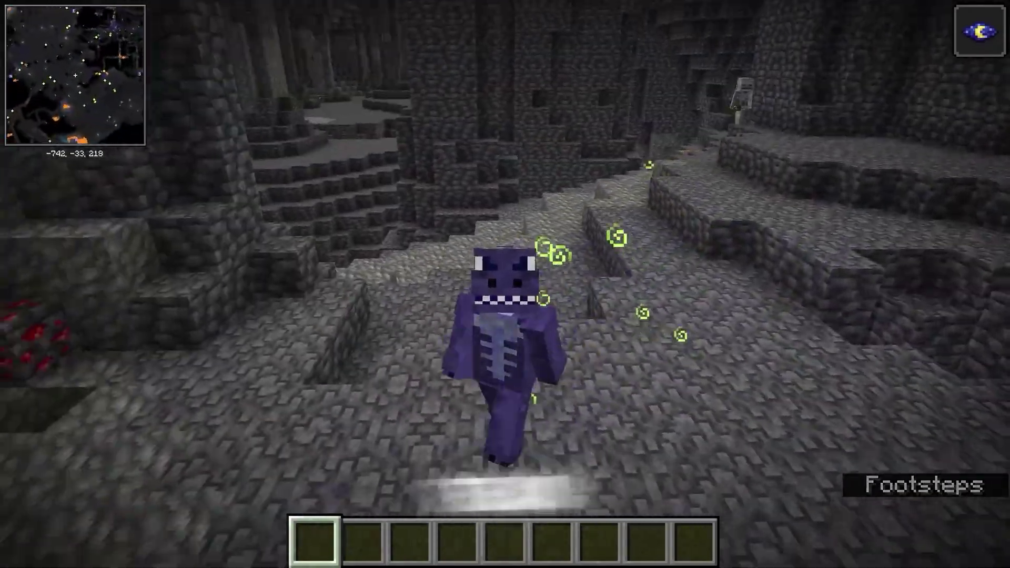
{"action": "key", "text": "w"}
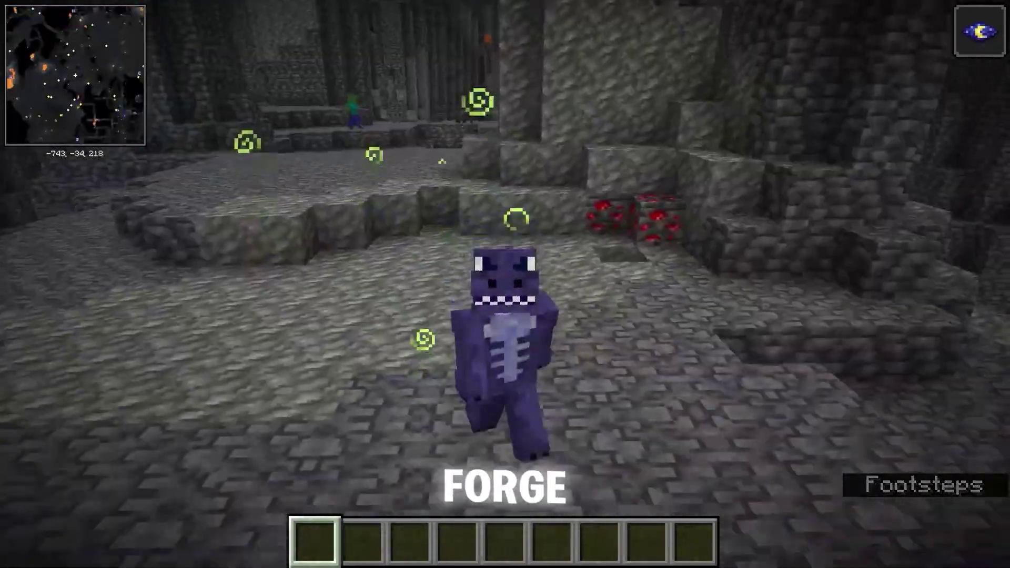
{"action": "key", "text": "w"}
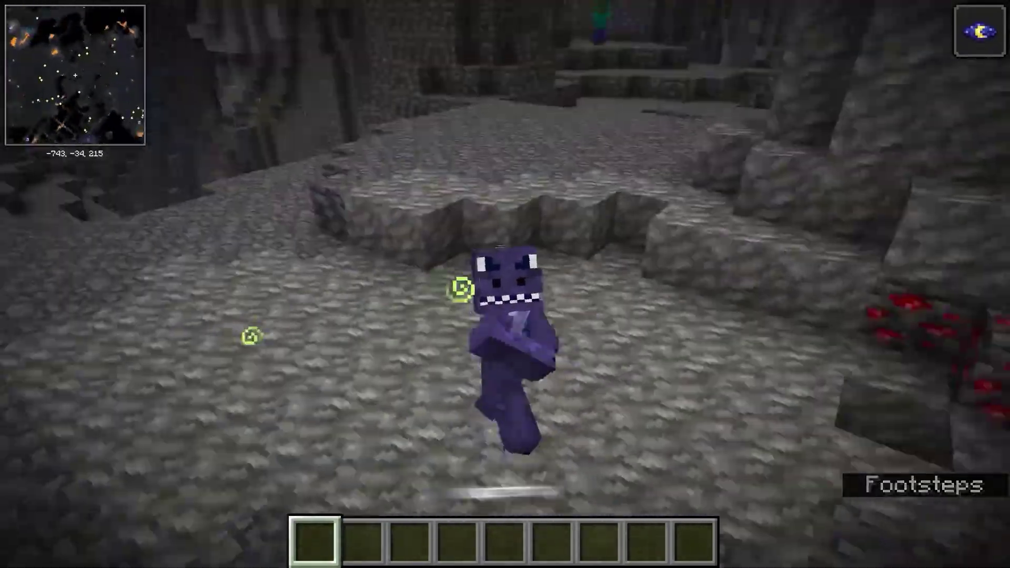
{"action": "key", "text": "w"}
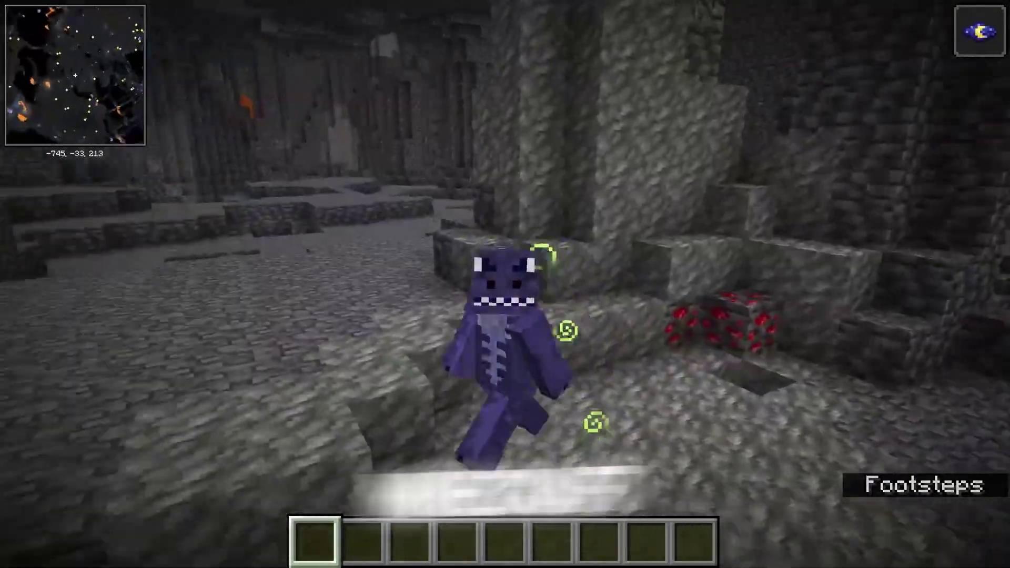
{"action": "key", "text": "w"}
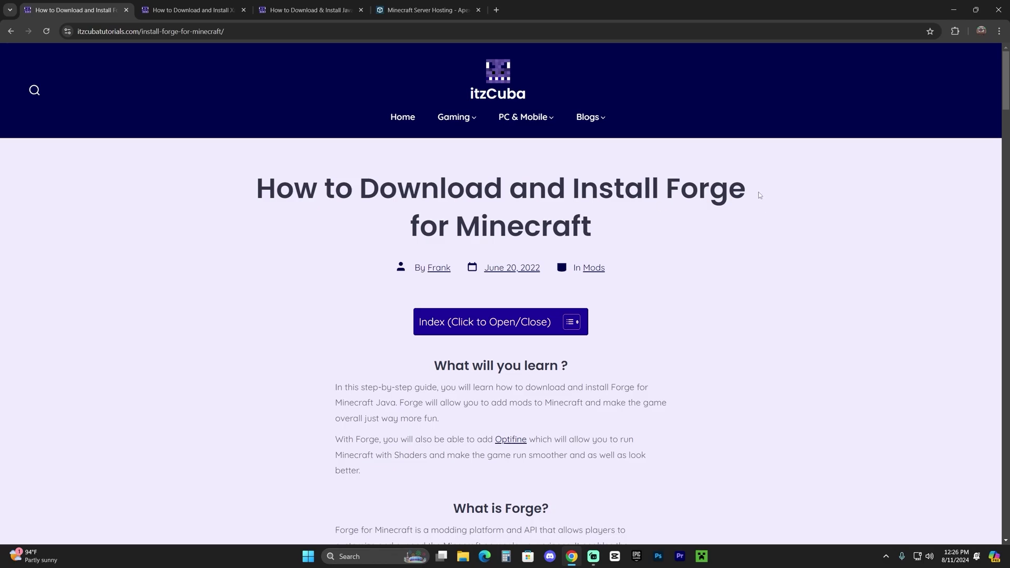
Step: Scroll the itzCuba guide to Step 1 and follow 'Download Forge Here' to files.minecraftforge.net
{"action": "scroll", "coordinate": [771, 206], "scroll_direction": "down", "scroll_amount": 20}
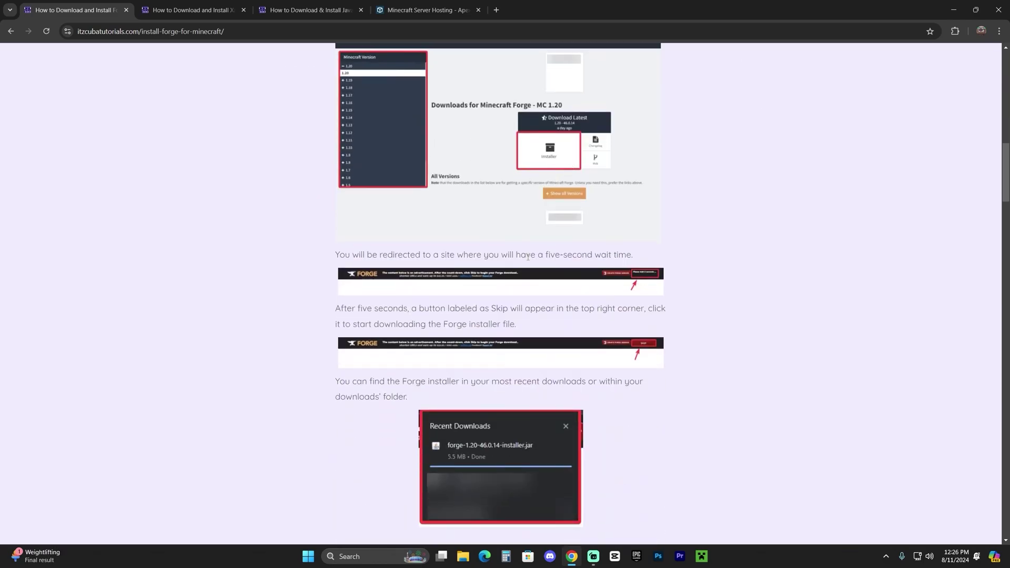
{"action": "scroll", "coordinate": [715, 285], "scroll_direction": "down", "scroll_amount": 4}
{"action": "scroll", "coordinate": [716, 288], "scroll_direction": "up", "scroll_amount": 9}
{"action": "scroll", "coordinate": [778, 275], "scroll_direction": "up", "scroll_amount": 1}
{"action": "scroll", "coordinate": [770, 266], "scroll_direction": "up", "scroll_amount": 9}
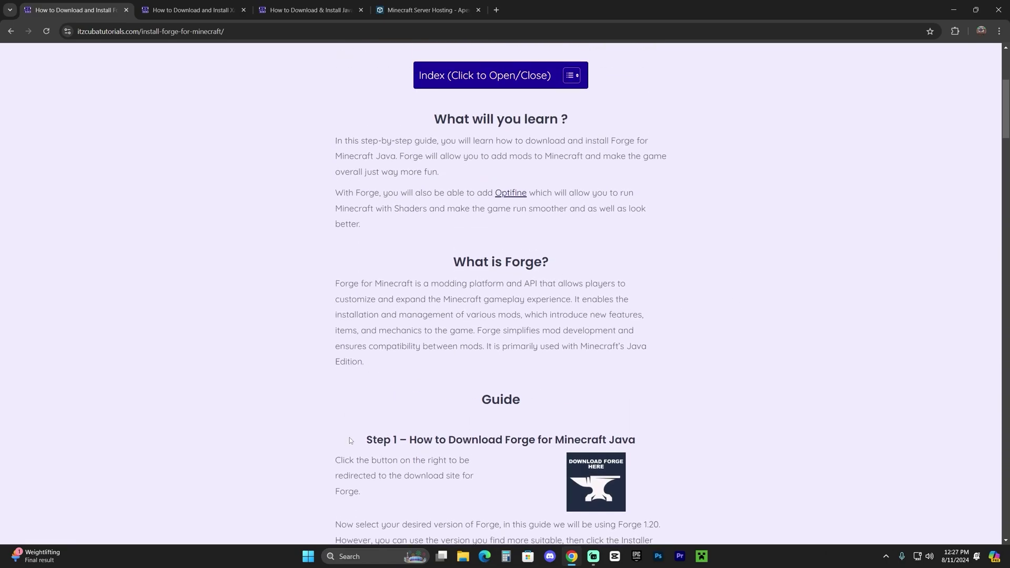
{"action": "left_click_drag", "start_coordinate": [363, 440], "coordinate": [443, 441]}
{"action": "left_click", "coordinate": [443, 441]}
{"action": "scroll", "coordinate": [497, 413], "scroll_direction": "down", "scroll_amount": 3}
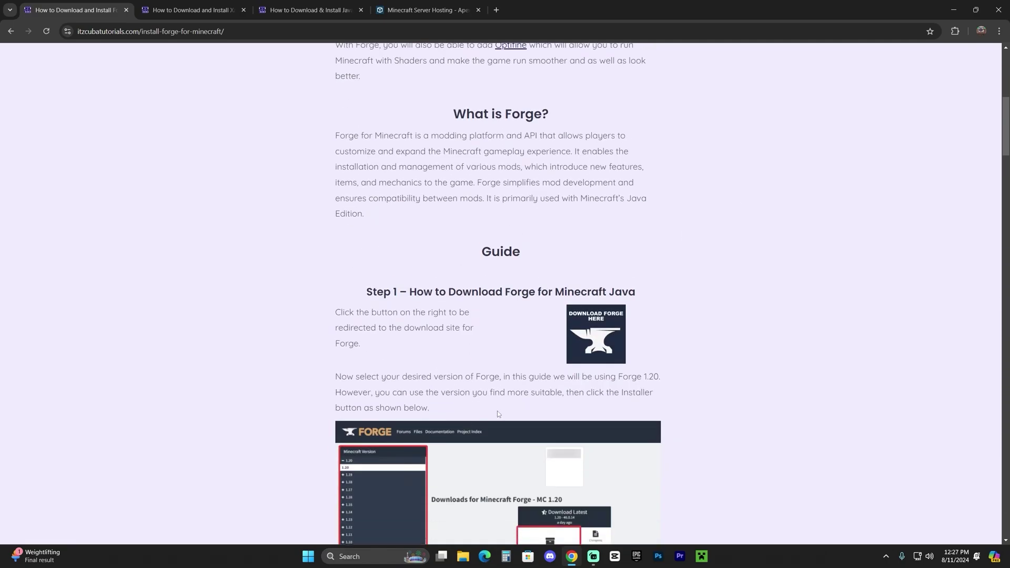
{"action": "left_click", "coordinate": [599, 338]}
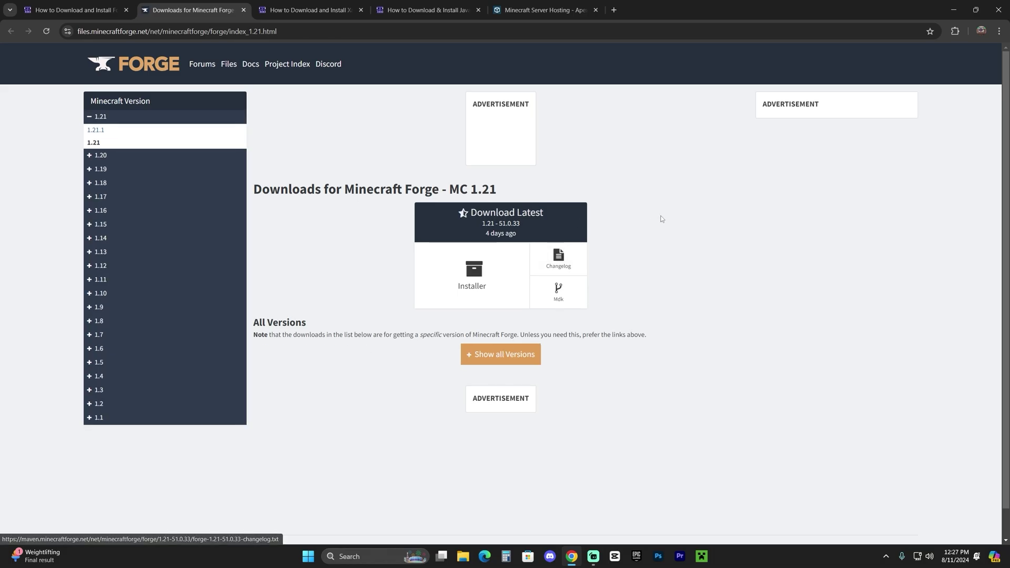
Step: Switch the Forge downloads page from Minecraft 1.21 to version 1.21.1
{"action": "left_click_drag", "start_coordinate": [515, 194], "coordinate": [472, 189]}
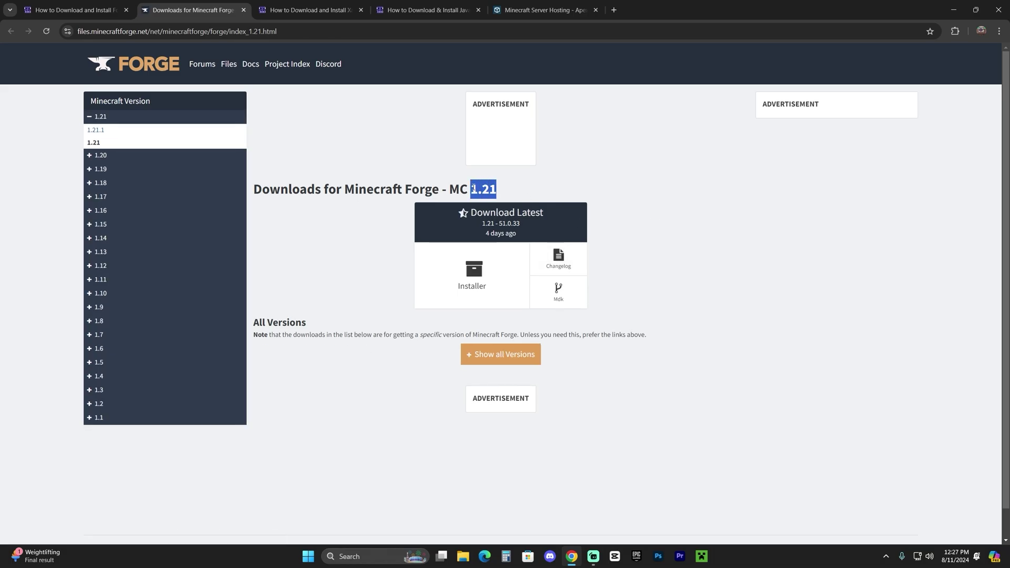
{"action": "left_click", "coordinate": [538, 194]}
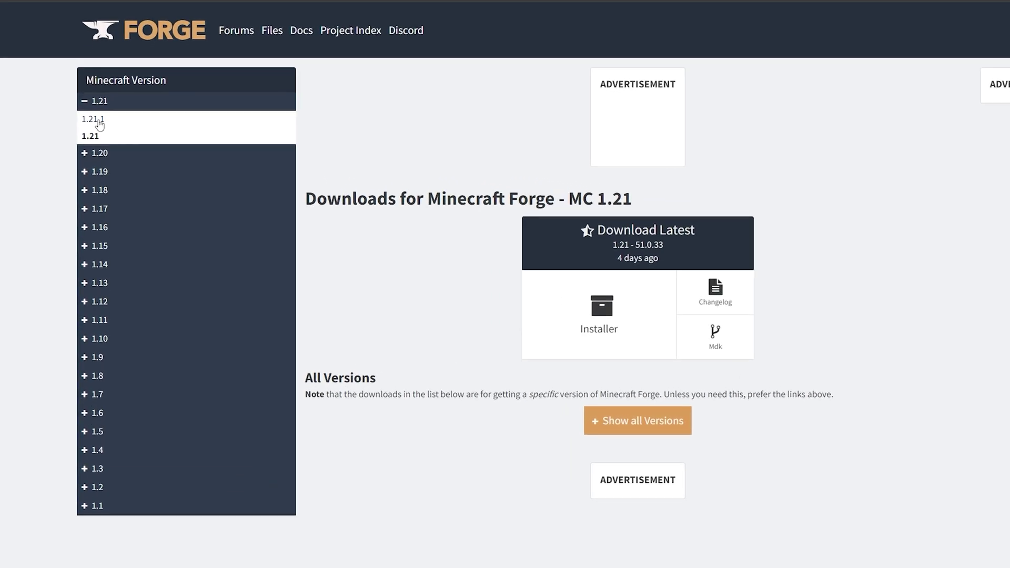
{"action": "left_click", "coordinate": [99, 122]}
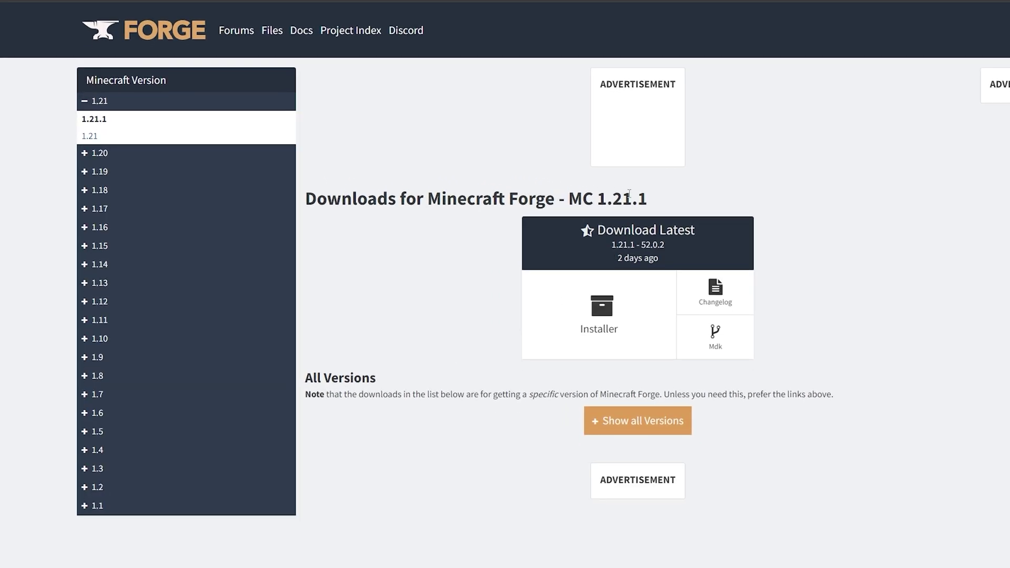
Step: Download the Forge 1.21.1 Installer, skipping the adfoc.us ad page
{"action": "left_click_drag", "start_coordinate": [654, 200], "coordinate": [598, 199]}
{"action": "left_click", "coordinate": [644, 195]}
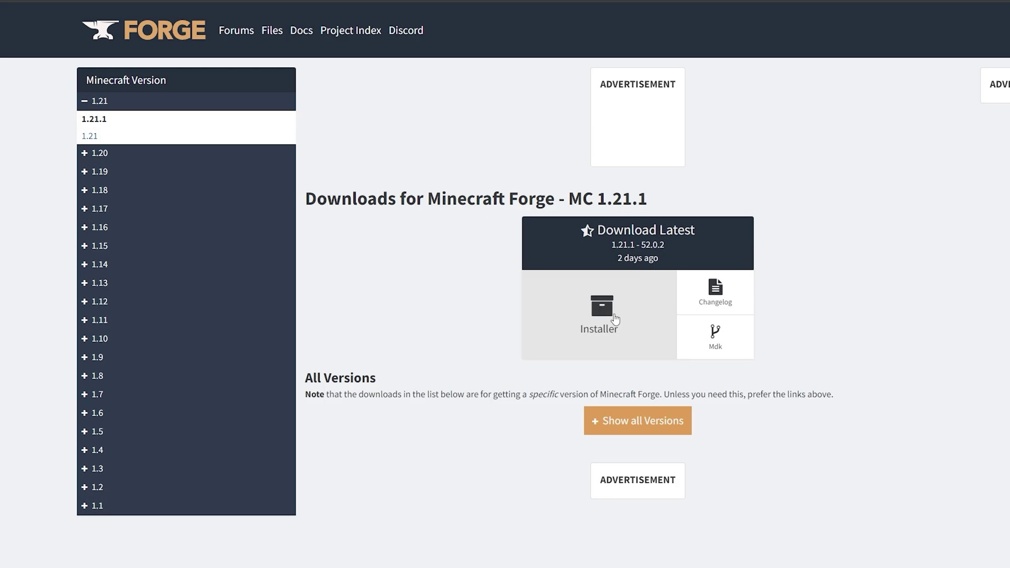
{"action": "left_click", "coordinate": [600, 314]}
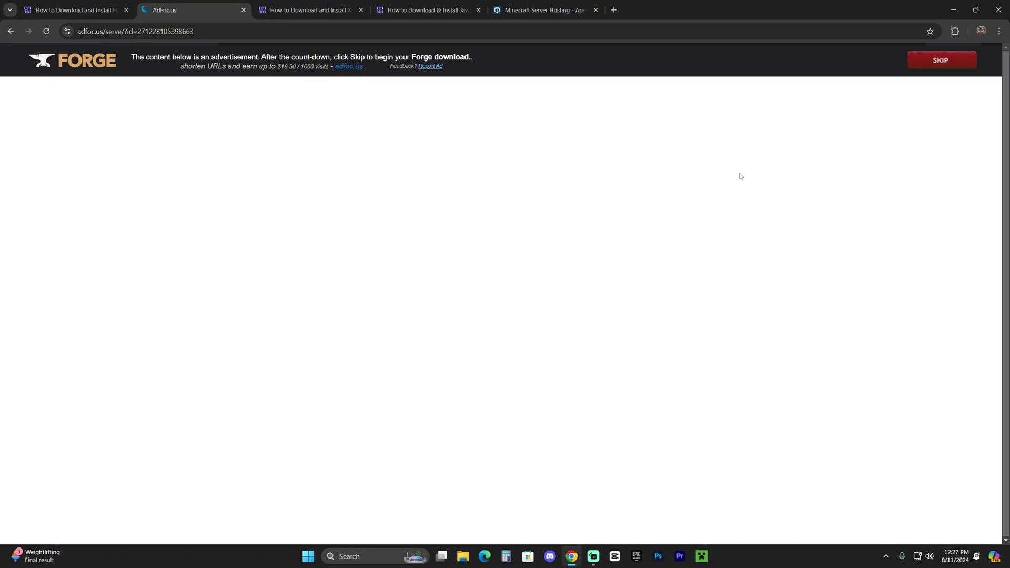
{"action": "left_click", "coordinate": [958, 65]}
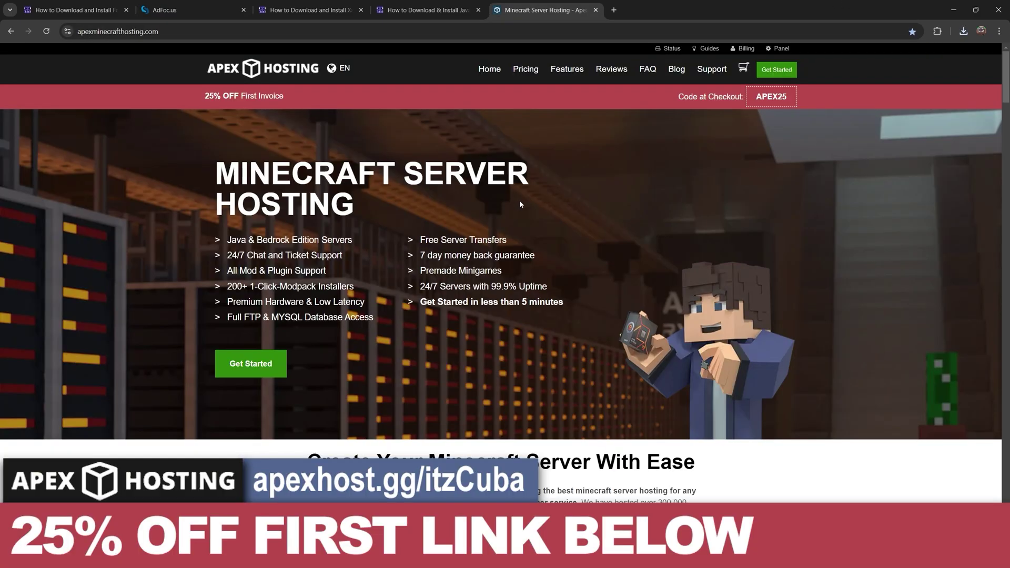
{"action": "left_click_drag", "start_coordinate": [427, 221], "coordinate": [221, 166]}
{"action": "left_click", "coordinate": [302, 178]}
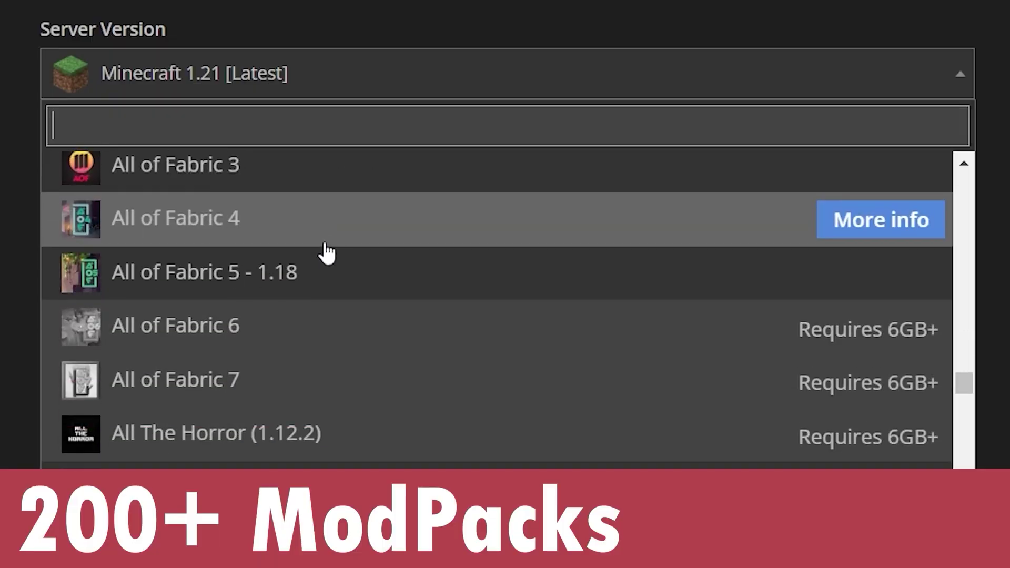
{"action": "scroll", "coordinate": [324, 253], "scroll_direction": "down", "scroll_amount": 10}
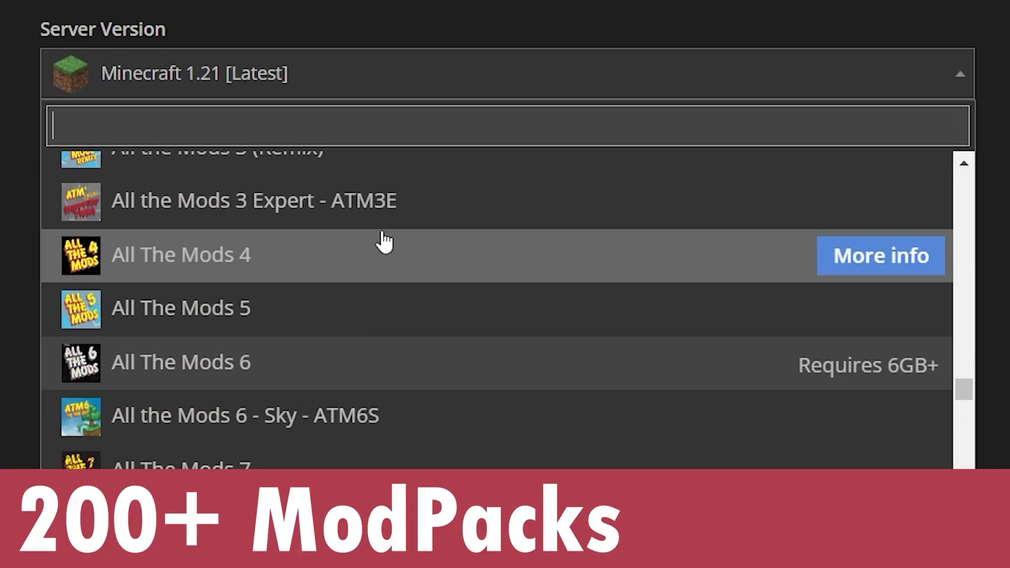
{"action": "scroll", "coordinate": [384, 242], "scroll_direction": "down", "scroll_amount": 12}
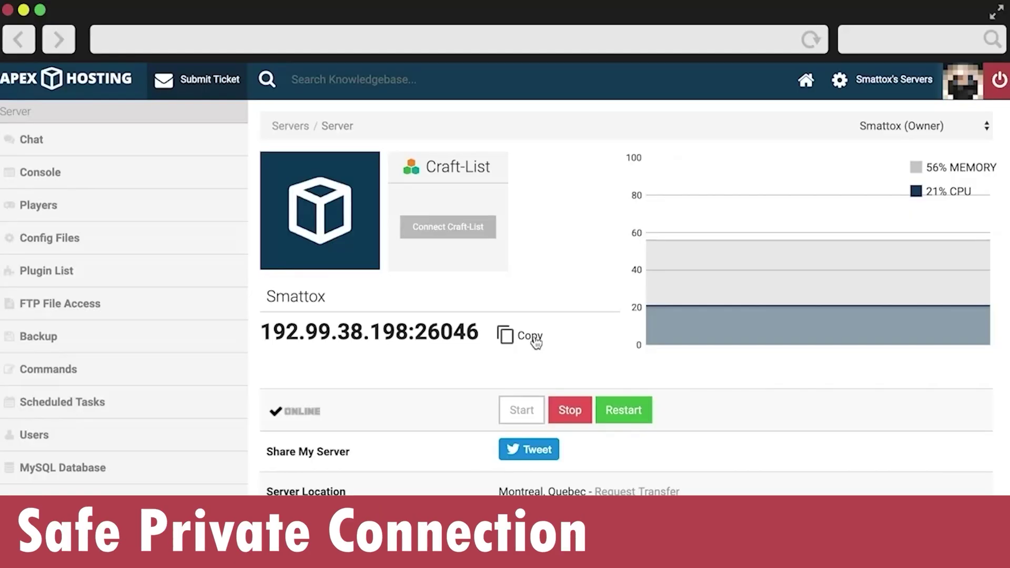
{"action": "left_click", "coordinate": [536, 341]}
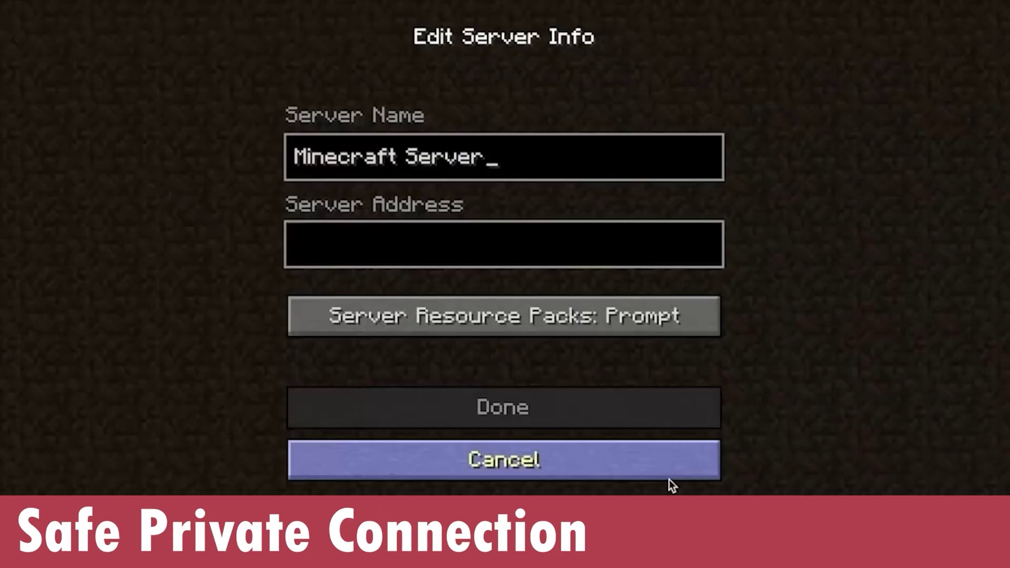
{"action": "left_click", "coordinate": [593, 258]}
{"action": "key", "text": "ctrl+v"}
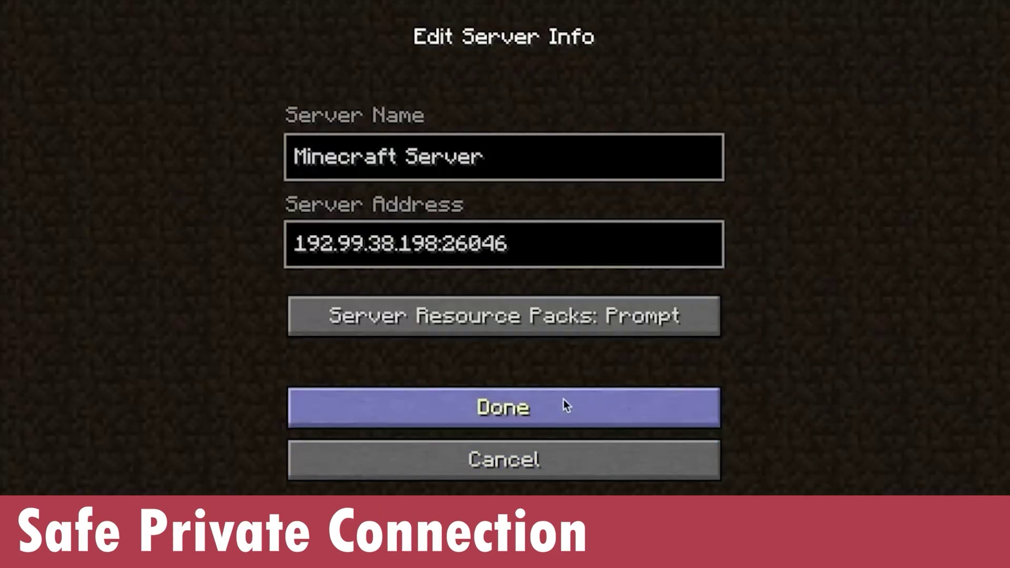
{"action": "left_click", "coordinate": [563, 399]}
{"action": "left_click", "coordinate": [631, 98]}
{"action": "left_click", "coordinate": [631, 97]}
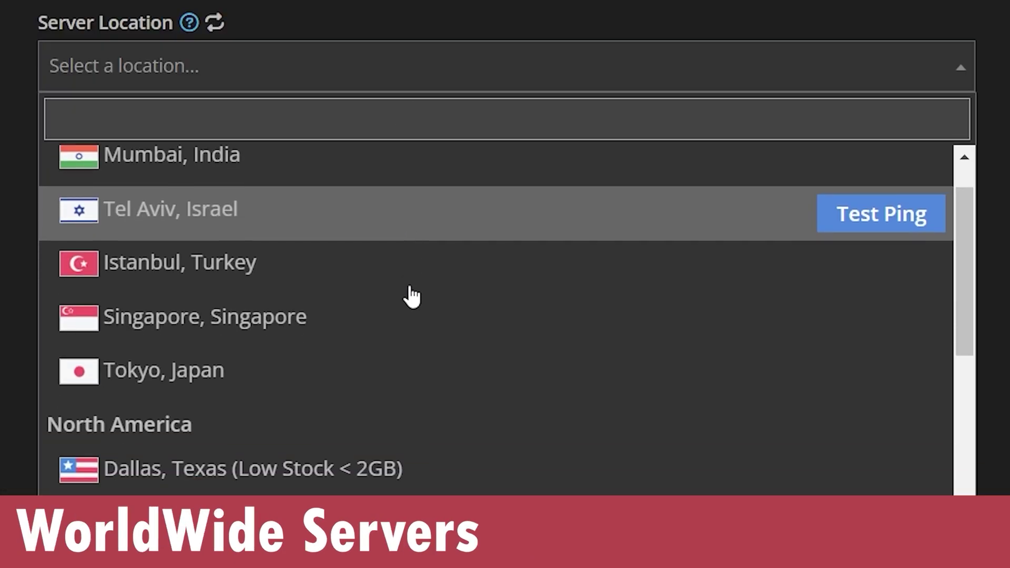
{"action": "scroll", "coordinate": [409, 293], "scroll_direction": "down", "scroll_amount": 10}
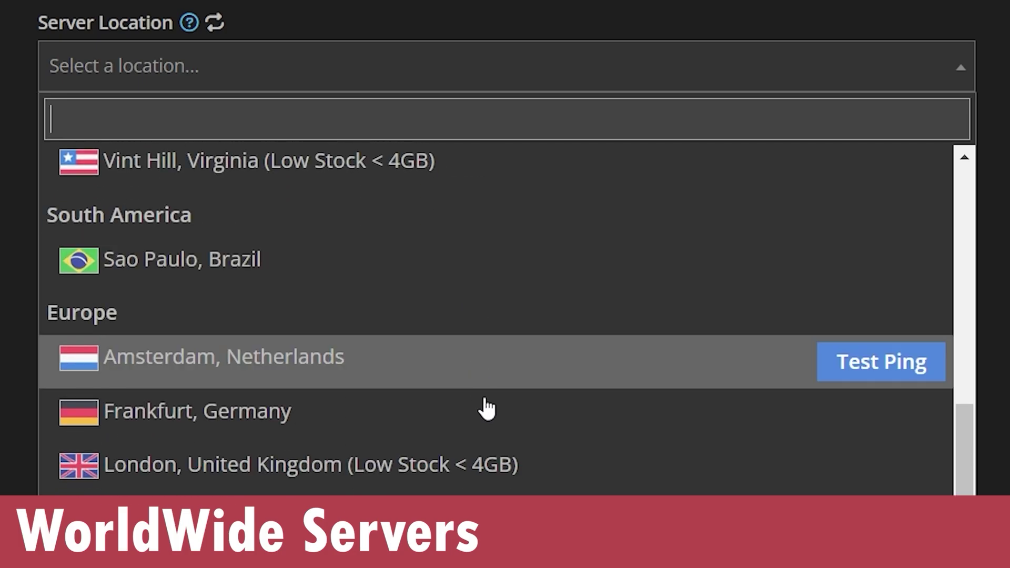
{"action": "scroll", "coordinate": [487, 409], "scroll_direction": "up", "scroll_amount": 10}
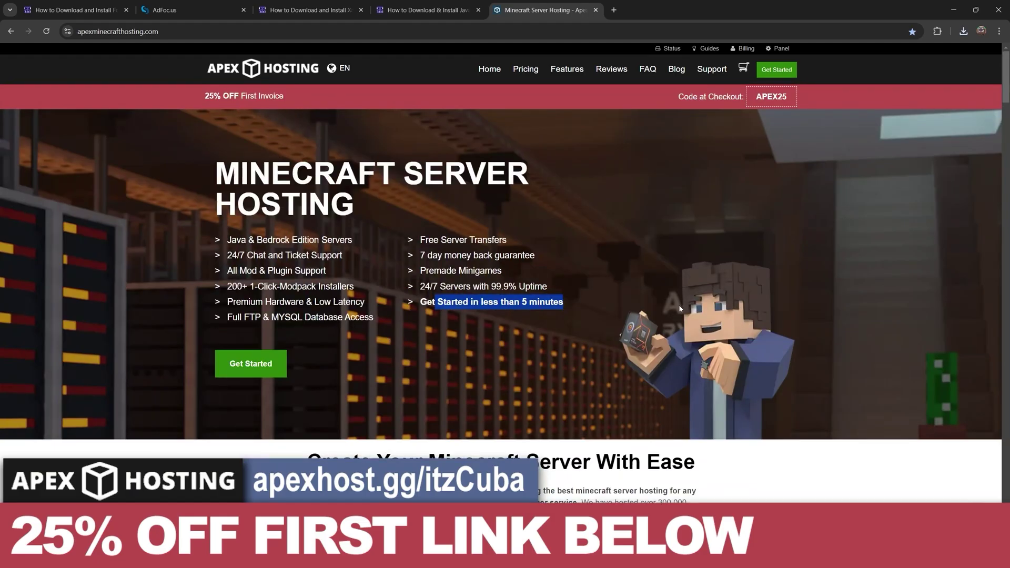
{"action": "left_click", "coordinate": [553, 300]}
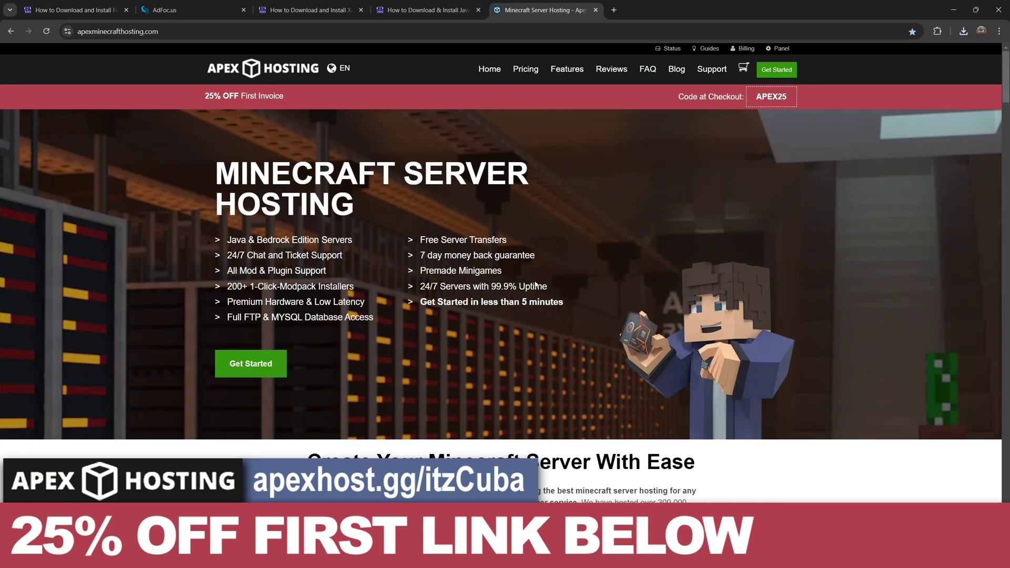
{"action": "left_click_drag", "start_coordinate": [504, 285], "coordinate": [363, 247]}
{"action": "left_click", "coordinate": [358, 244]}
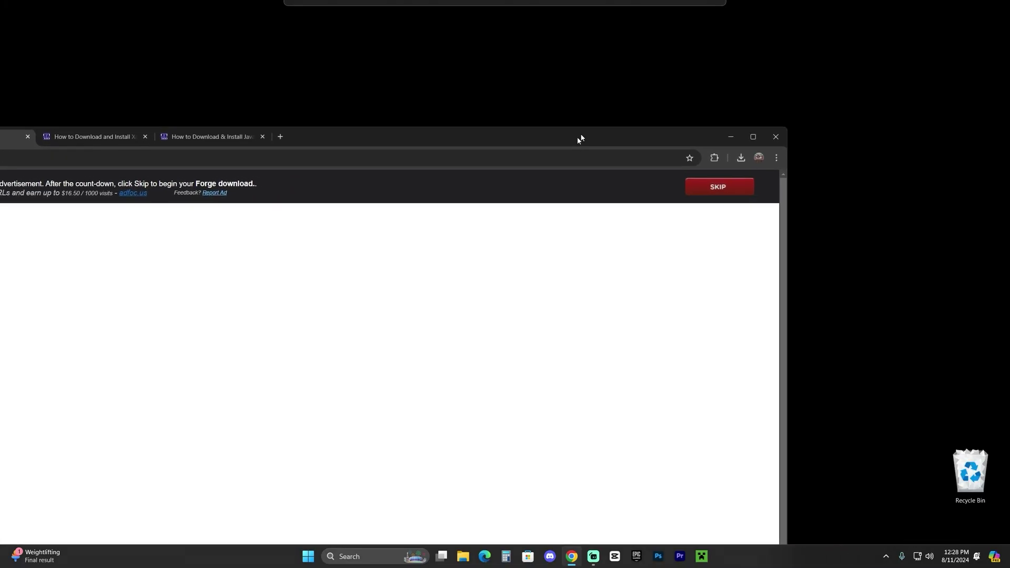
Step: Drag forge-1.21.1-52.0.2-installer.jar from Chrome's downloads onto the desktop and maximize Chrome
{"action": "left_click", "coordinate": [722, 183]}
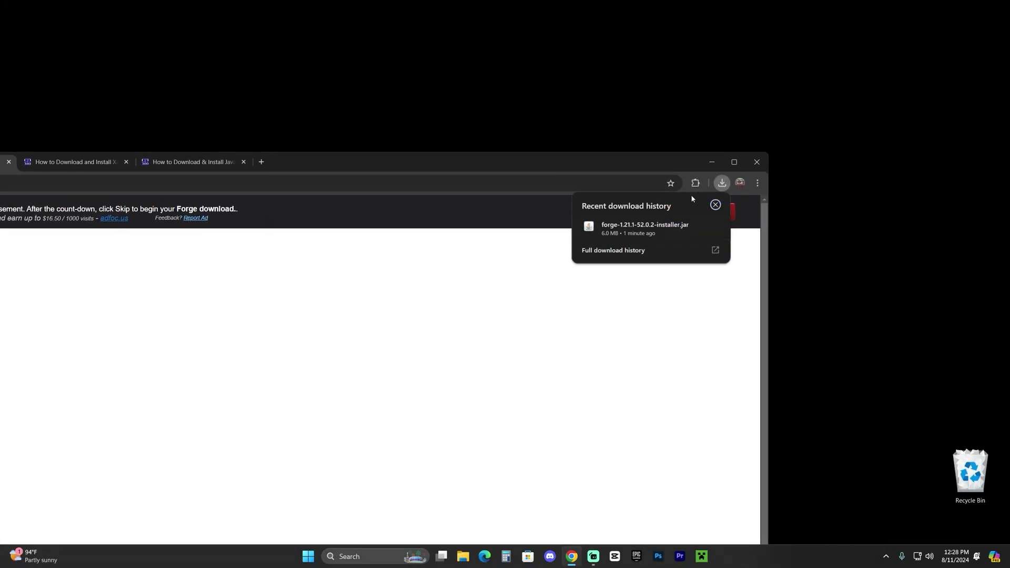
{"action": "left_click_drag", "start_coordinate": [639, 223], "coordinate": [655, 108]}
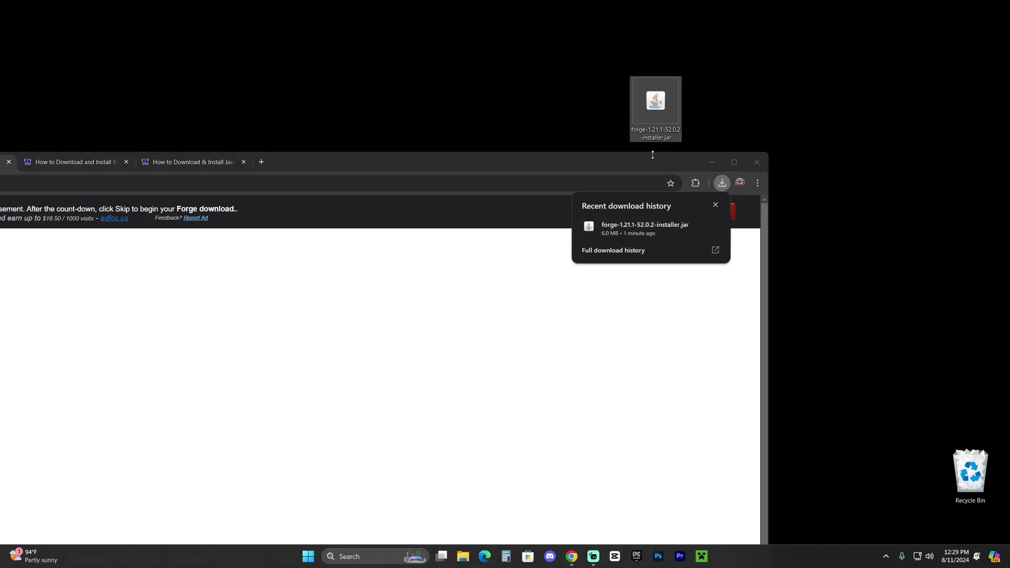
{"action": "left_click_drag", "start_coordinate": [687, 165], "coordinate": [760, 175]}
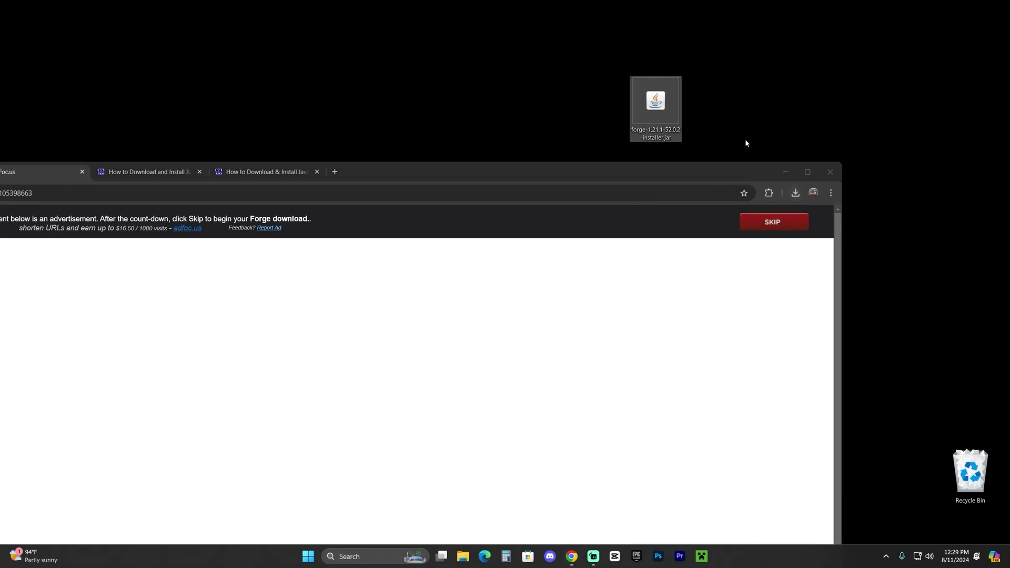
{"action": "left_click", "coordinate": [800, 116]}
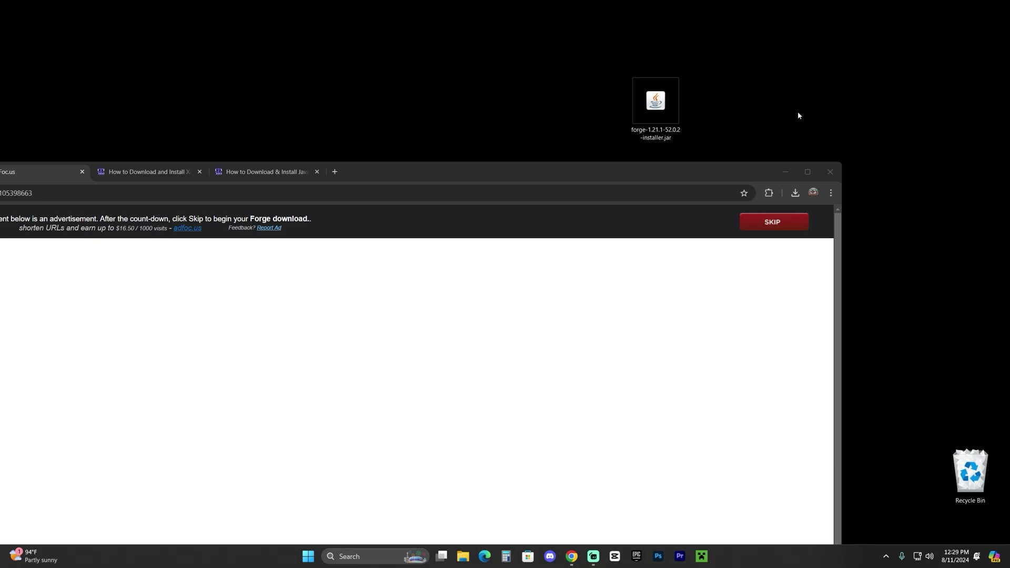
{"action": "left_click", "coordinate": [636, 108]}
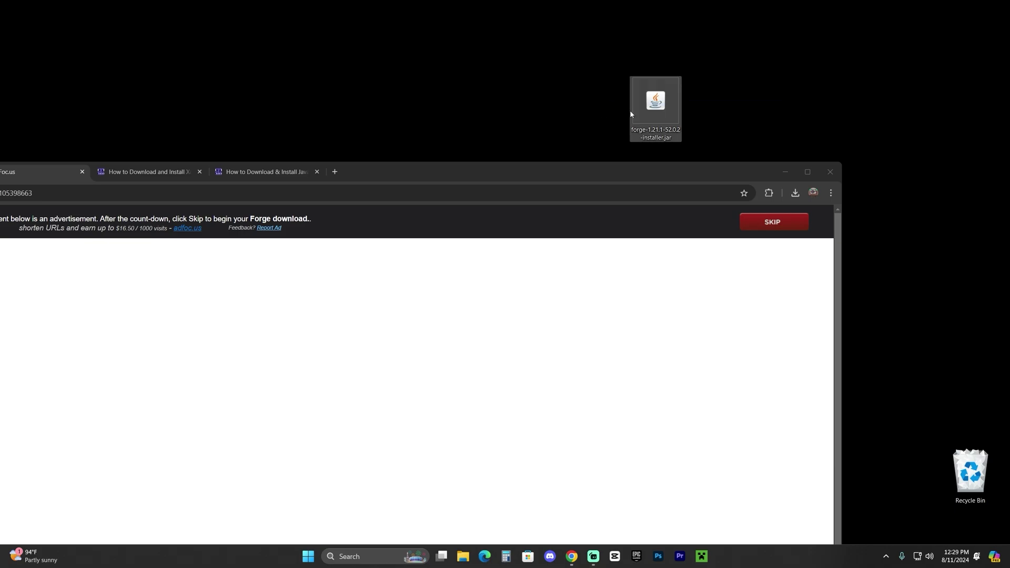
{"action": "double_click", "coordinate": [768, 176]}
Step: Switch to the Xaero's Minimap guide and close the Forge download and ad tabs
{"action": "left_click", "coordinate": [311, 10]}
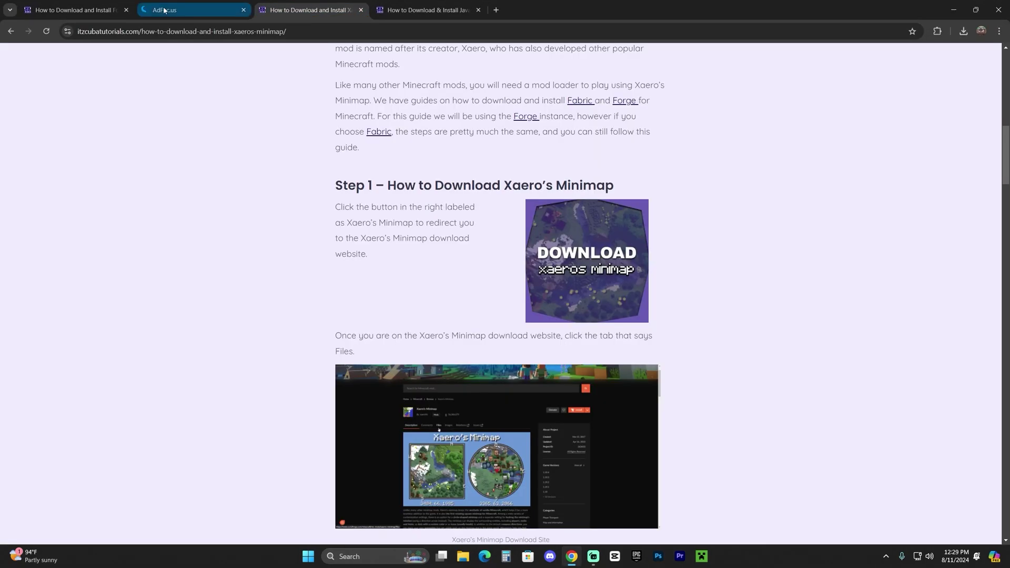
{"action": "left_click", "coordinate": [126, 10]}
{"action": "left_click", "coordinate": [126, 10]}
Step: Scroll the Xaero's Minimap guide down to its Step 1 download section
{"action": "scroll", "coordinate": [716, 238], "scroll_direction": "up", "scroll_amount": 15}
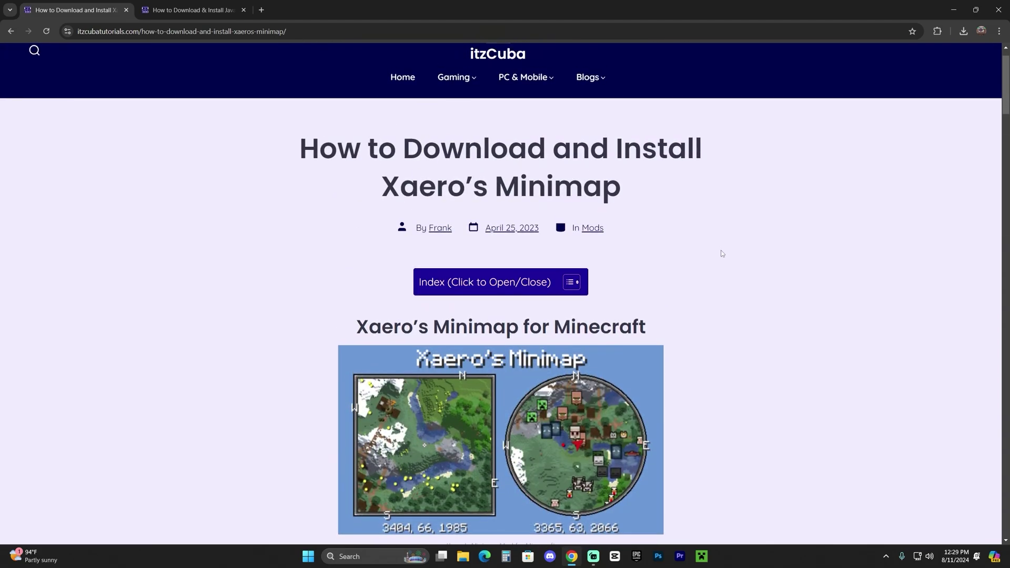
{"action": "scroll", "coordinate": [705, 235], "scroll_direction": "up", "scroll_amount": 1}
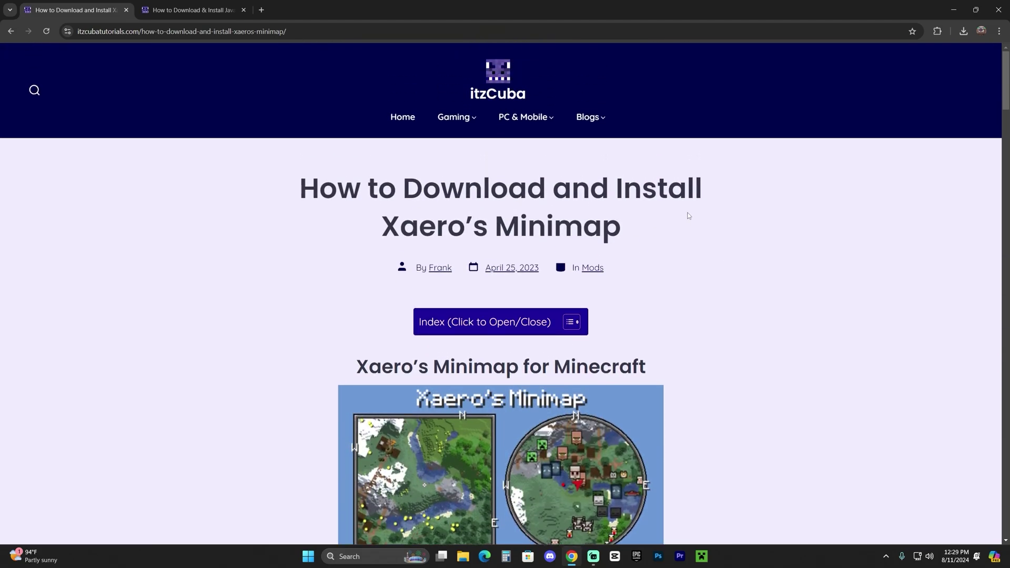
{"action": "left_click_drag", "start_coordinate": [352, 225], "coordinate": [489, 227]}
{"action": "left_click", "coordinate": [699, 233]}
{"action": "scroll", "coordinate": [735, 232], "scroll_direction": "down", "scroll_amount": 12}
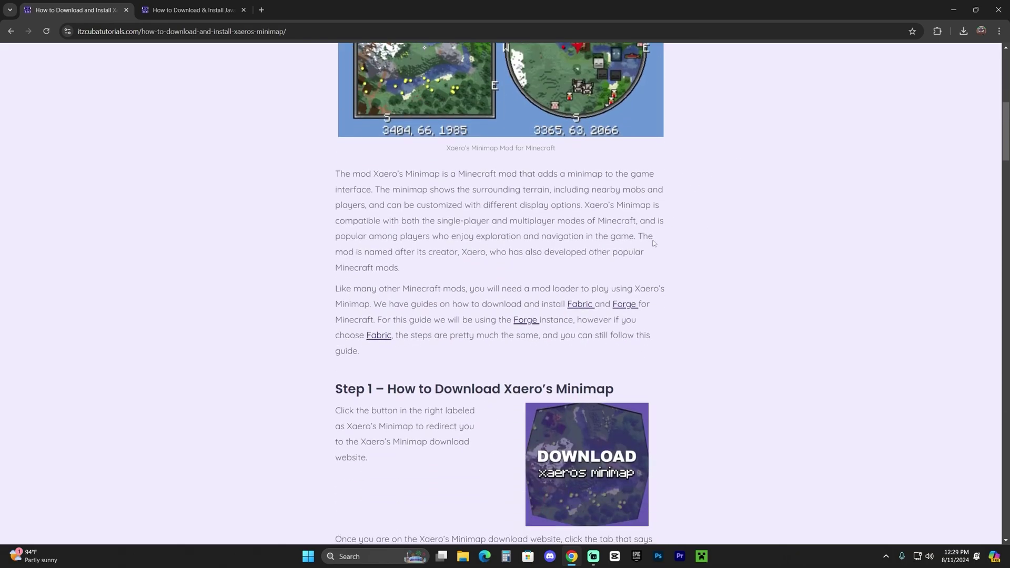
{"action": "left_click_drag", "start_coordinate": [559, 181], "coordinate": [491, 185]}
{"action": "left_click", "coordinate": [641, 182]}
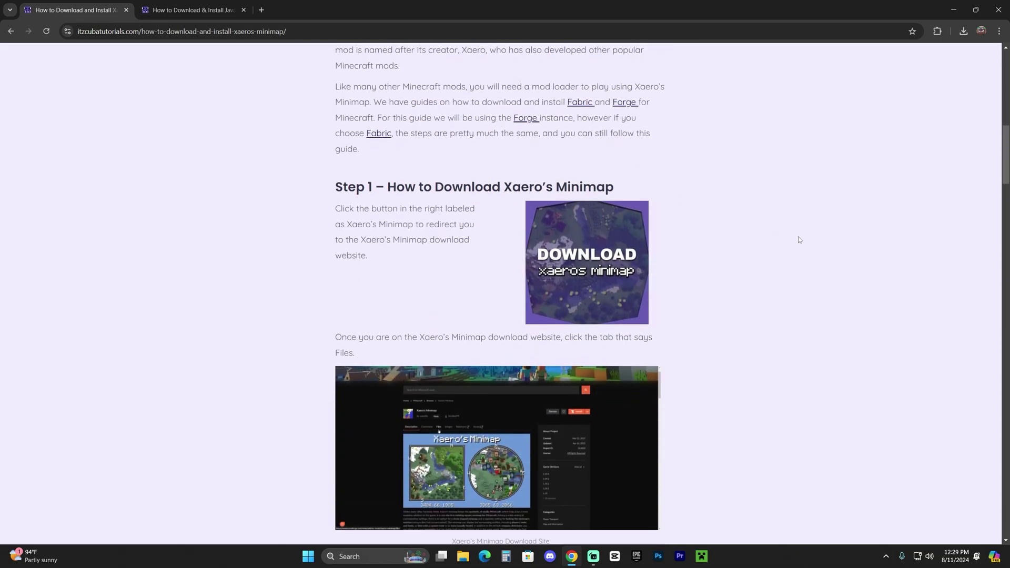
{"action": "scroll", "coordinate": [770, 273], "scroll_direction": "up", "scroll_amount": 12}
{"action": "scroll", "coordinate": [759, 305], "scroll_direction": "down", "scroll_amount": 5}
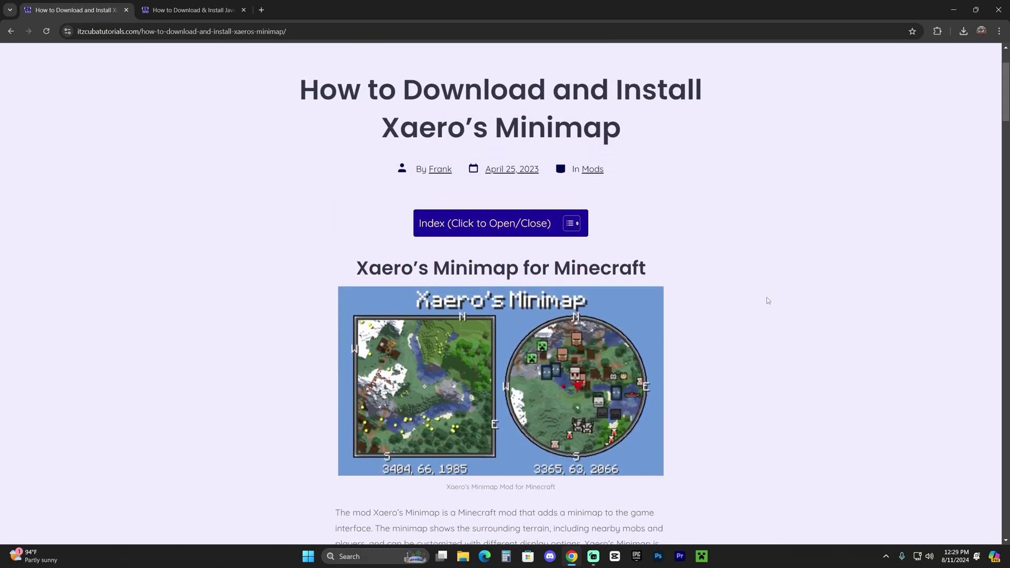
{"action": "scroll", "coordinate": [761, 287], "scroll_direction": "down", "scroll_amount": 5}
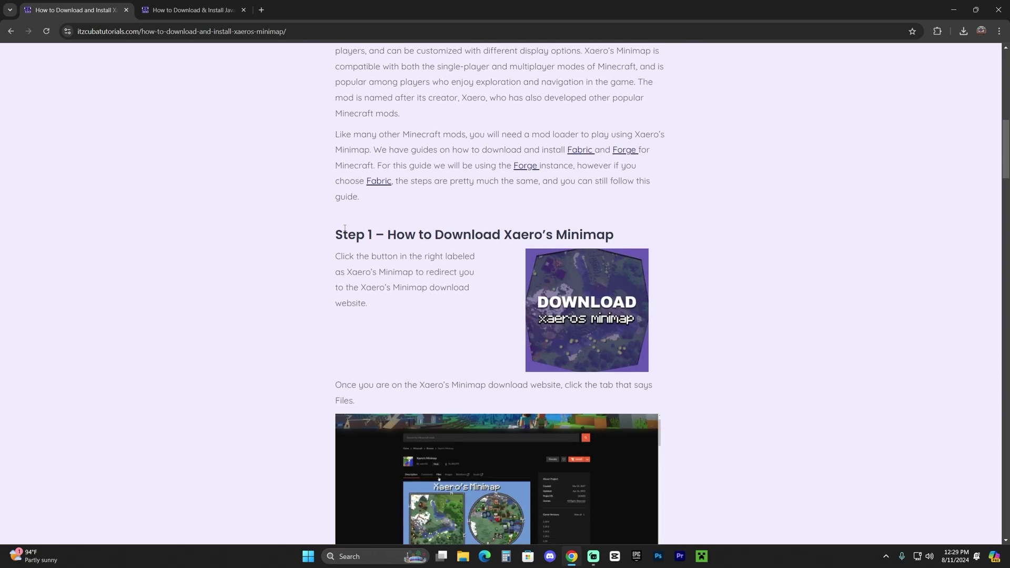
{"action": "left_click_drag", "start_coordinate": [345, 228], "coordinate": [668, 237]}
{"action": "left_click", "coordinate": [694, 237]}
Step: Open the guide's Xaero's Minimap download link on CurseForge in a new tab
{"action": "left_click", "coordinate": [599, 294]}
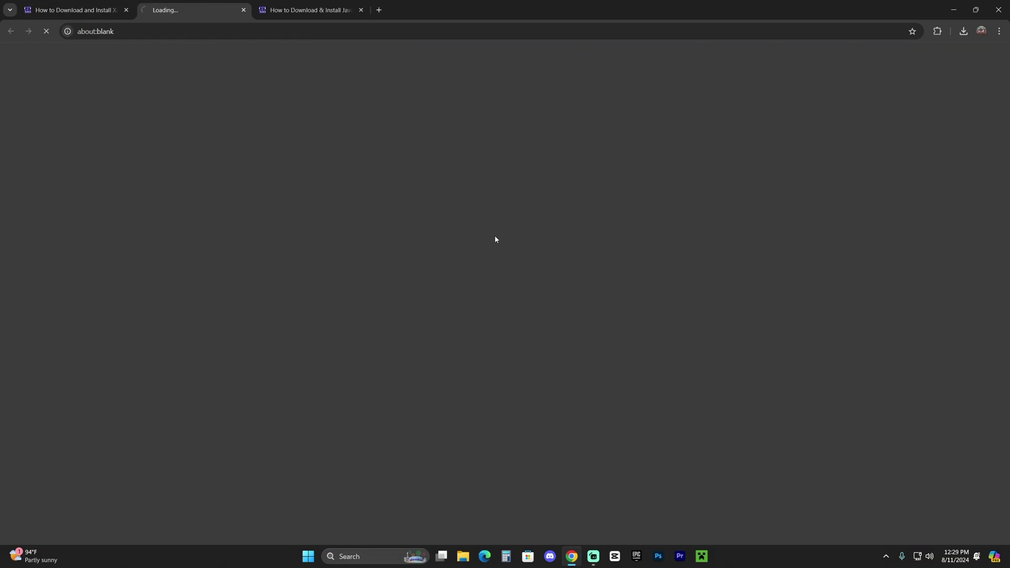
{"action": "scroll", "coordinate": [479, 288], "scroll_direction": "down", "scroll_amount": 2}
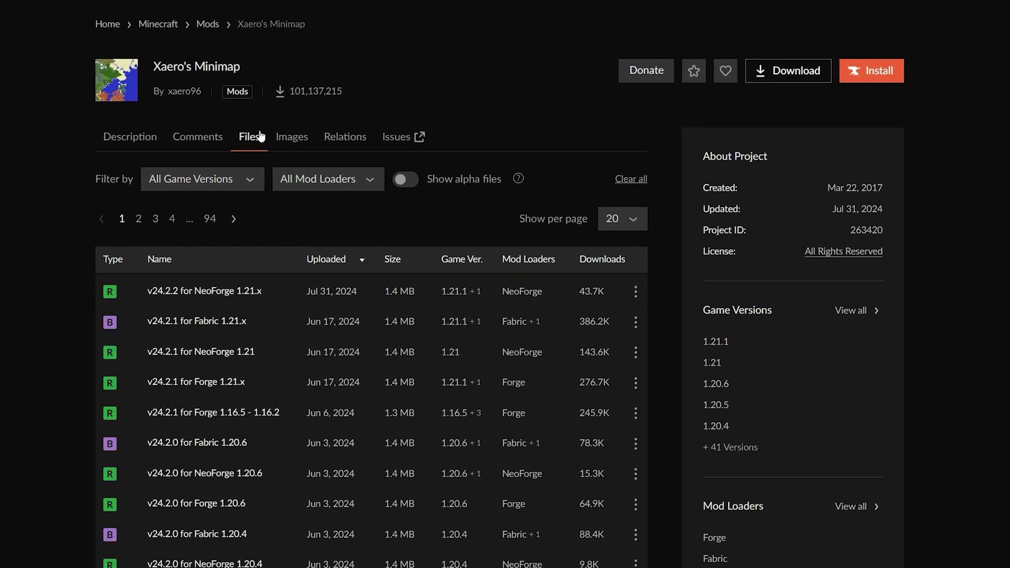
{"action": "triple_click", "coordinate": [230, 67]}
{"action": "left_click", "coordinate": [230, 67]}
Step: Filter files to 1.21.1 and Forge, then download v24.2.1 for Forge 1.21.x
{"action": "left_click", "coordinate": [195, 180]}
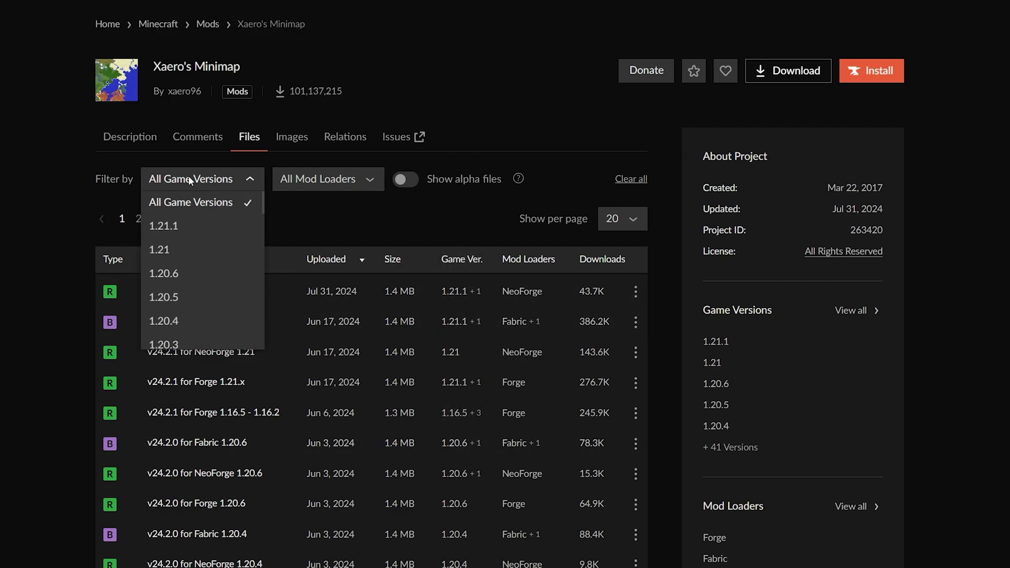
{"action": "left_click", "coordinate": [171, 225]}
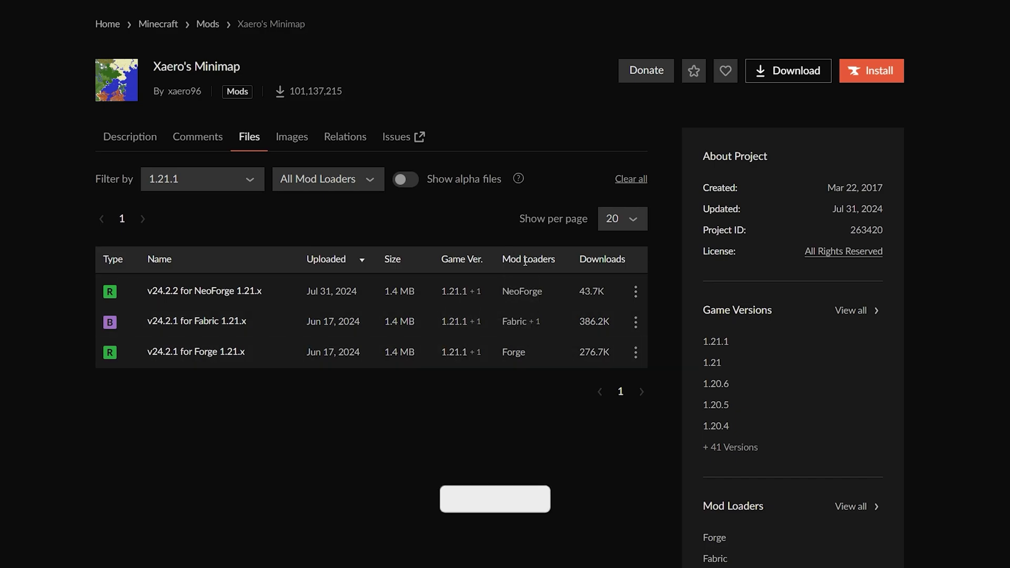
{"action": "left_click", "coordinate": [368, 184]}
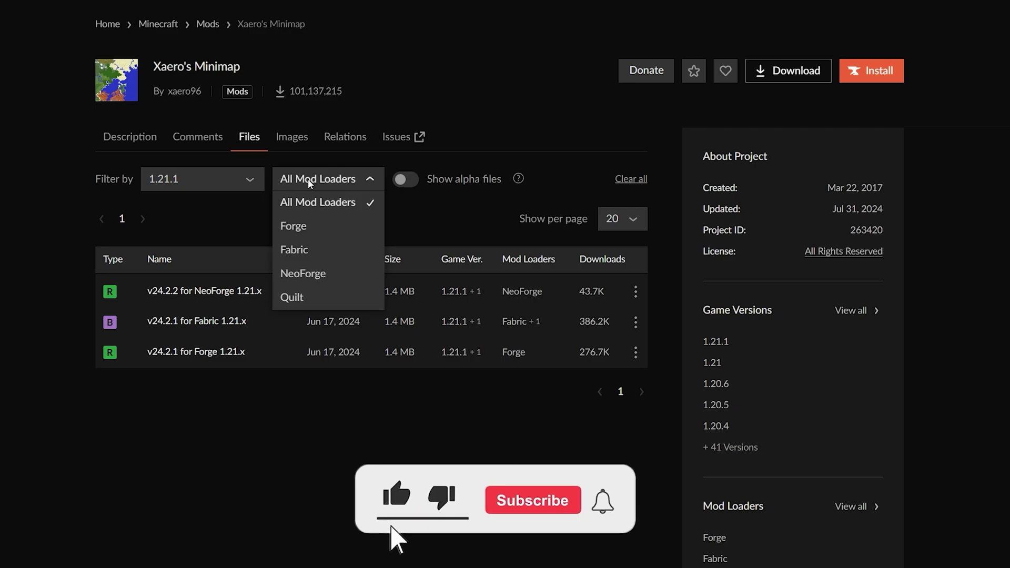
{"action": "left_click", "coordinate": [308, 226]}
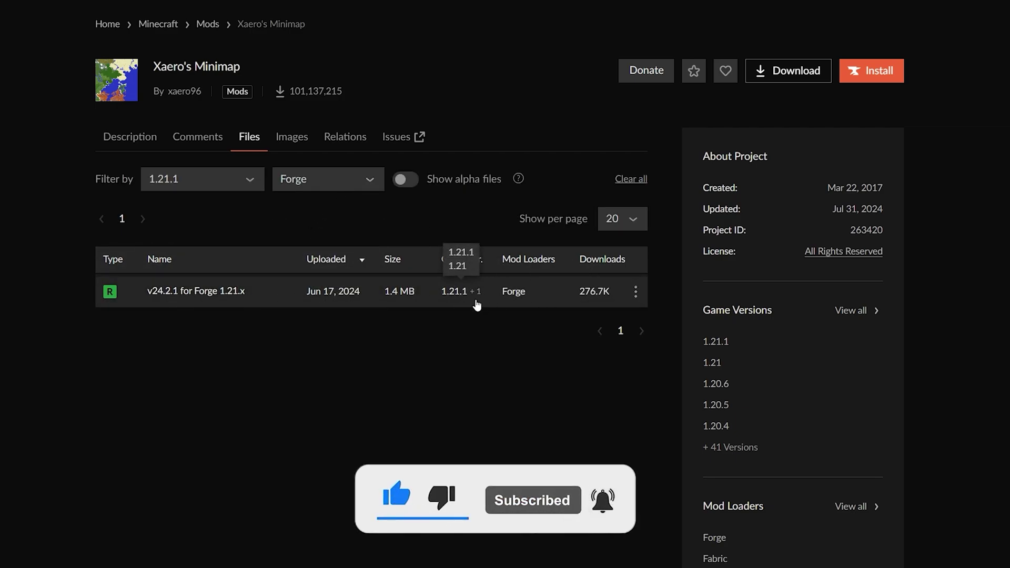
{"action": "left_click", "coordinate": [636, 293]}
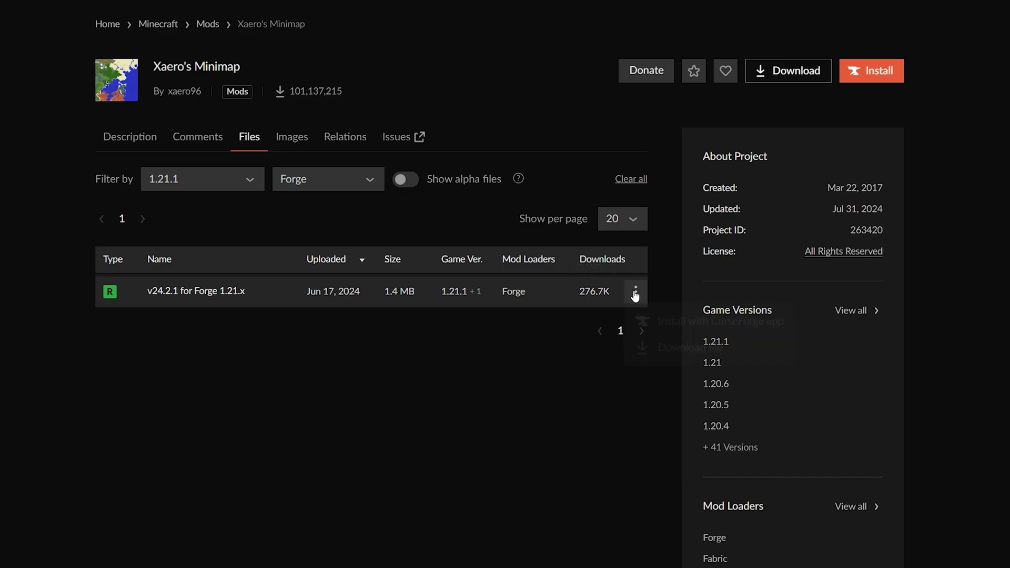
{"action": "left_click", "coordinate": [678, 351]}
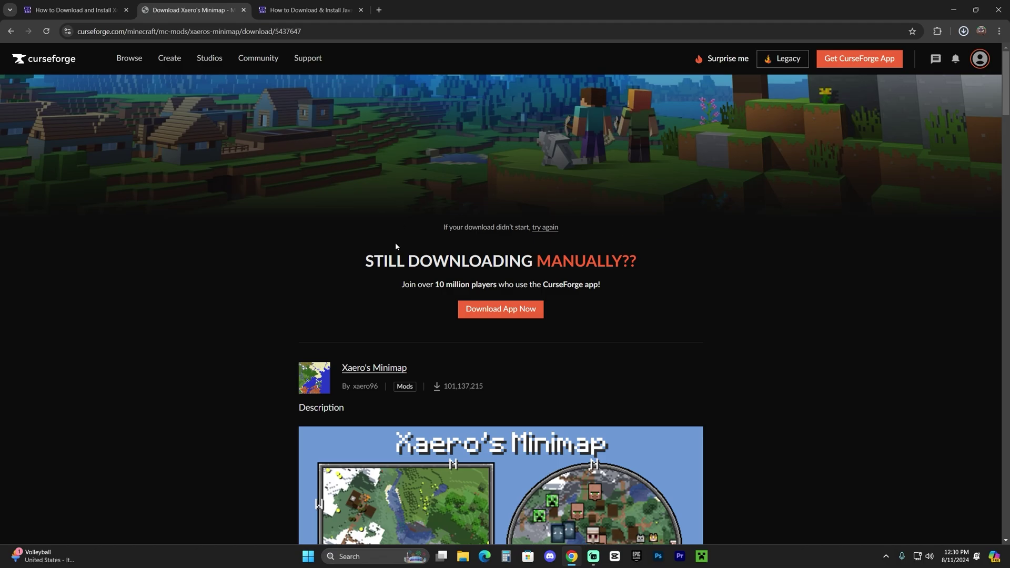
Step: Drag the Xaeros_Minimap jar onto the desktop, minimize Chrome, and center both jar icons
{"action": "left_click_drag", "start_coordinate": [889, 55], "coordinate": [656, 100]}
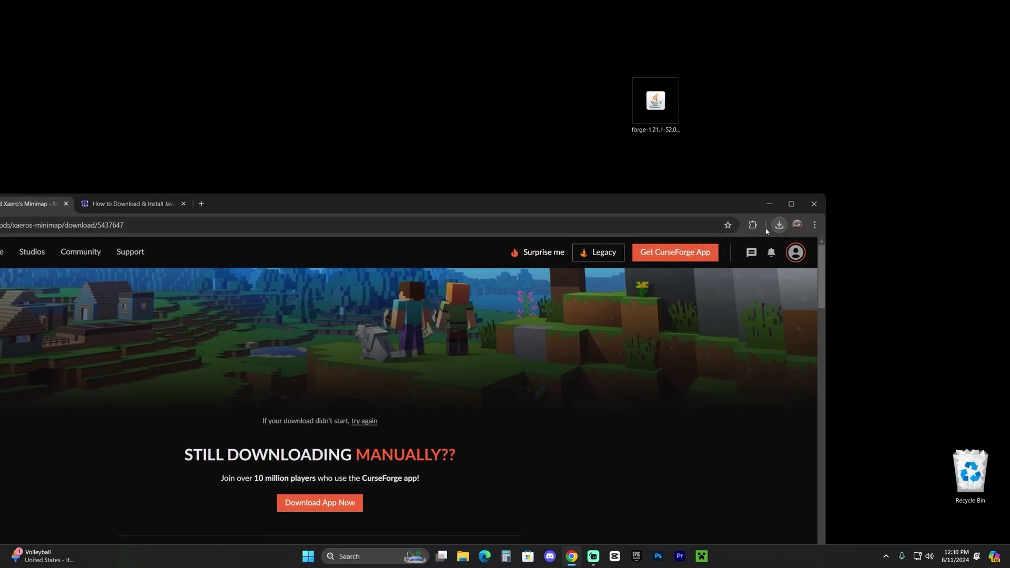
{"action": "left_click", "coordinate": [779, 225]}
{"action": "left_click_drag", "start_coordinate": [705, 268], "coordinate": [768, 145]}
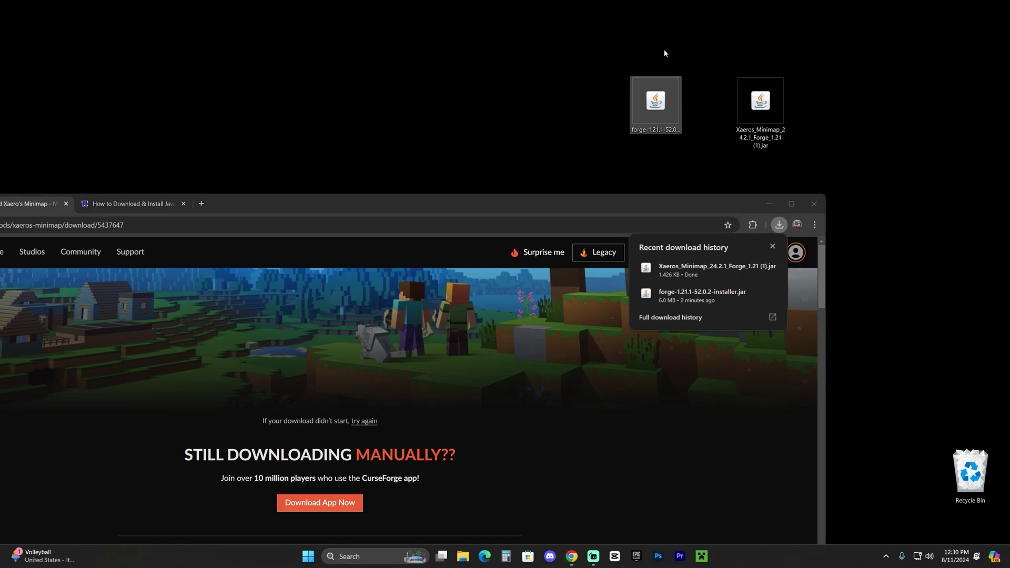
{"action": "left_click", "coordinate": [769, 204]}
{"action": "left_click_drag", "start_coordinate": [854, 190], "coordinate": [532, 181]}
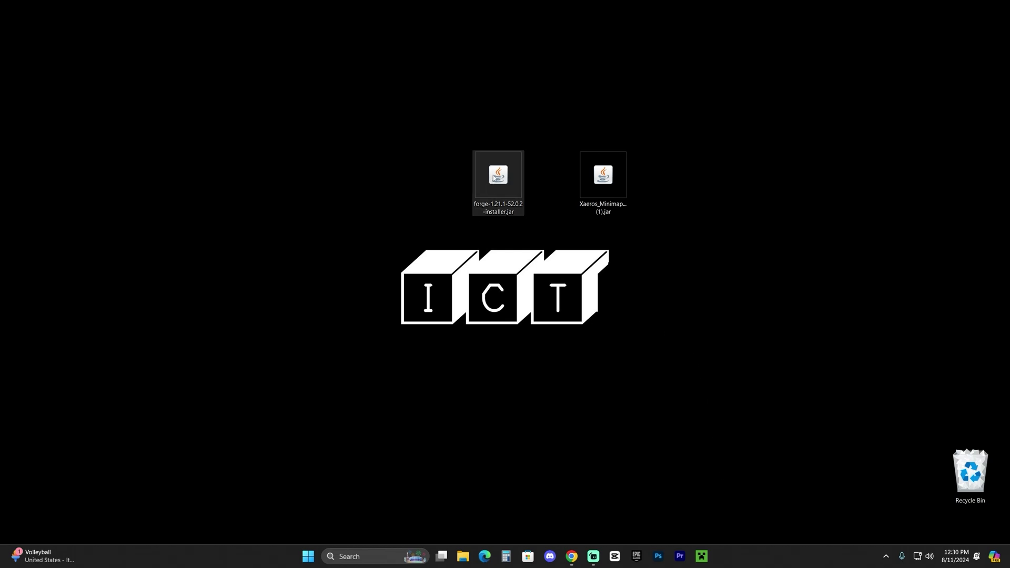
Step: Run the Forge installer with Java to install the client, then bring up the Java guide
{"action": "right_click", "coordinate": [495, 177]}
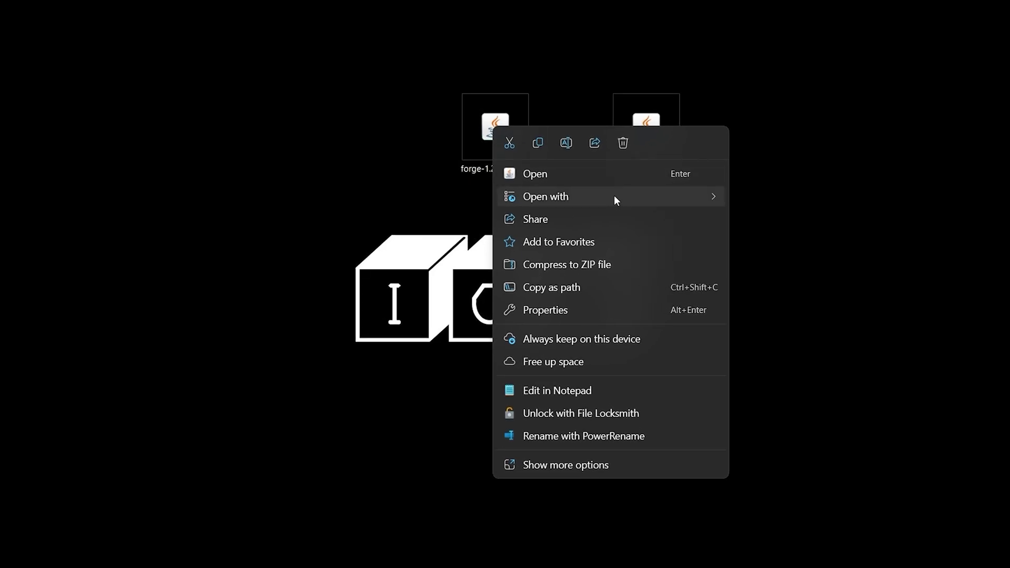
{"action": "mouse_move", "coordinate": [614, 198]}
{"action": "left_click", "coordinate": [834, 197]}
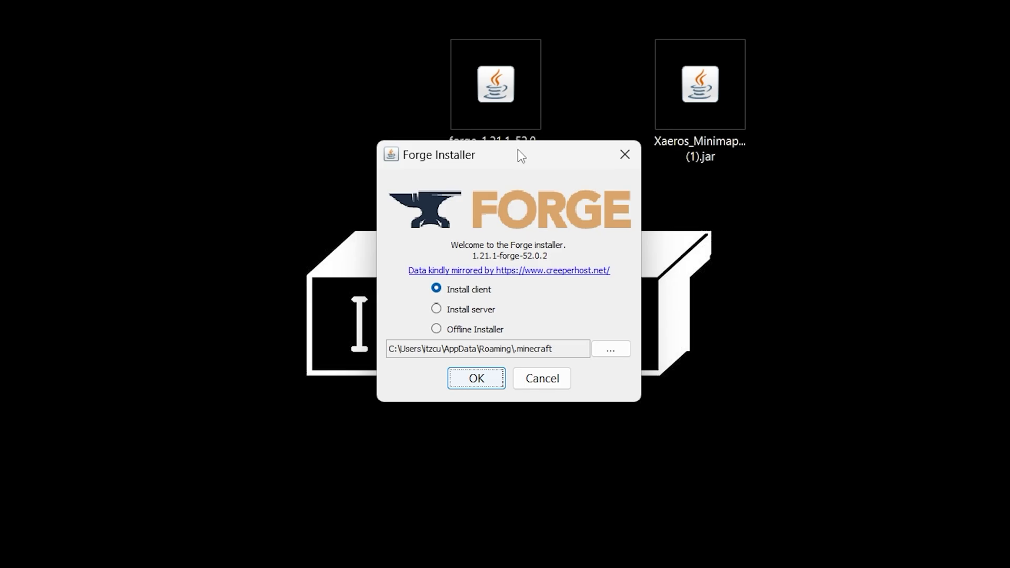
{"action": "left_click", "coordinate": [478, 380]}
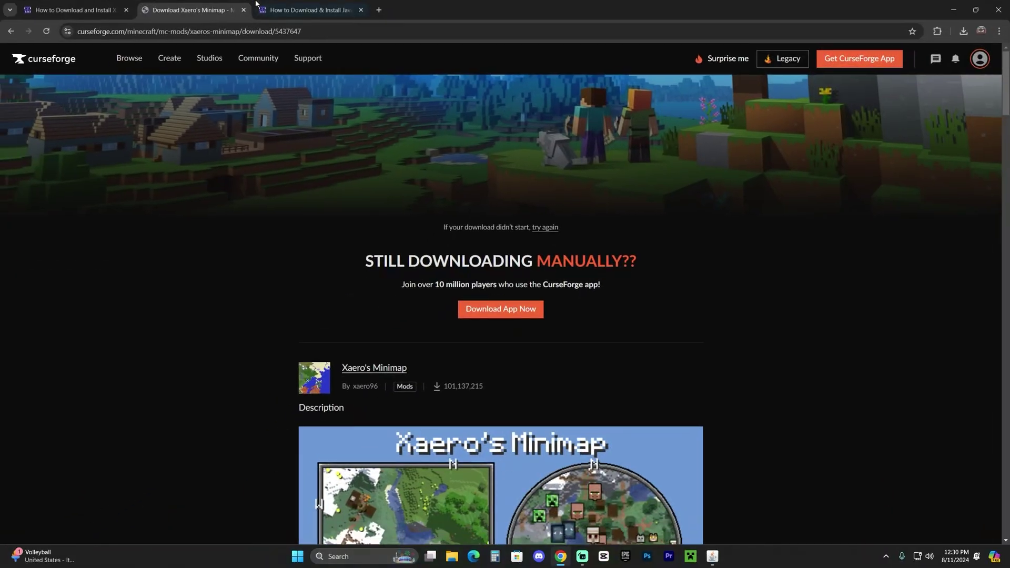
{"action": "left_click", "coordinate": [295, 10]}
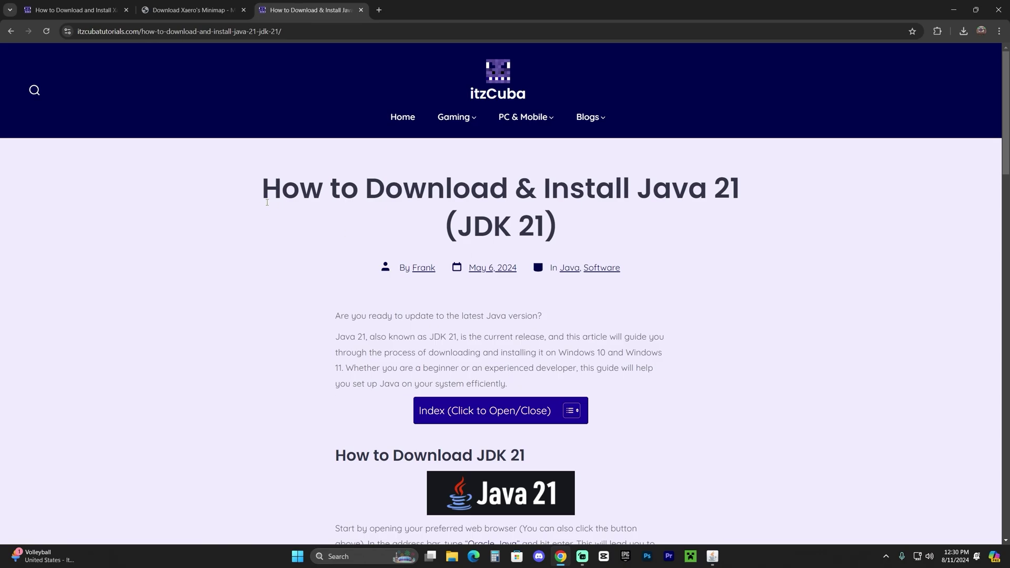
Step: Skim the Java 21 (JDK 21) guide, then minimize Chrome to reveal the Forge installer
{"action": "left_click_drag", "start_coordinate": [267, 203], "coordinate": [707, 196]}
{"action": "left_click", "coordinate": [697, 216]}
{"action": "left_click_drag", "start_coordinate": [648, 184], "coordinate": [739, 190]}
{"action": "left_click", "coordinate": [643, 185]}
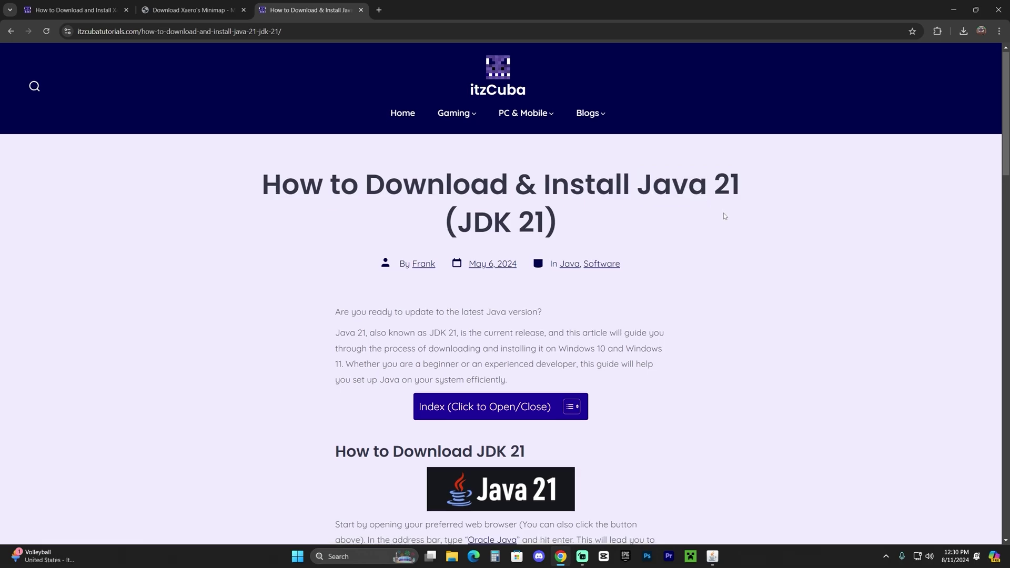
{"action": "scroll", "coordinate": [752, 211], "scroll_direction": "down", "scroll_amount": 12}
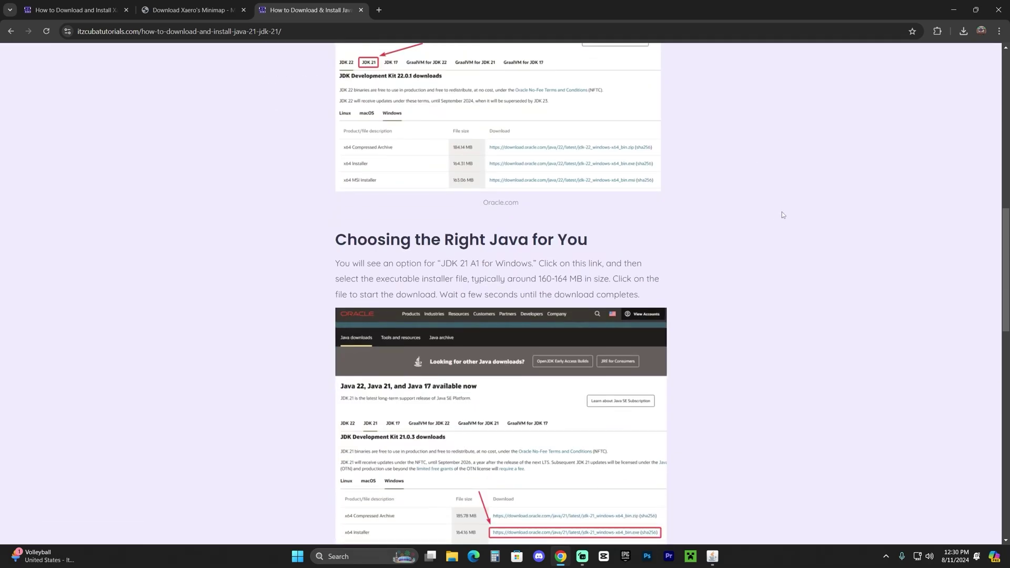
{"action": "scroll", "coordinate": [782, 215], "scroll_direction": "up", "scroll_amount": 15}
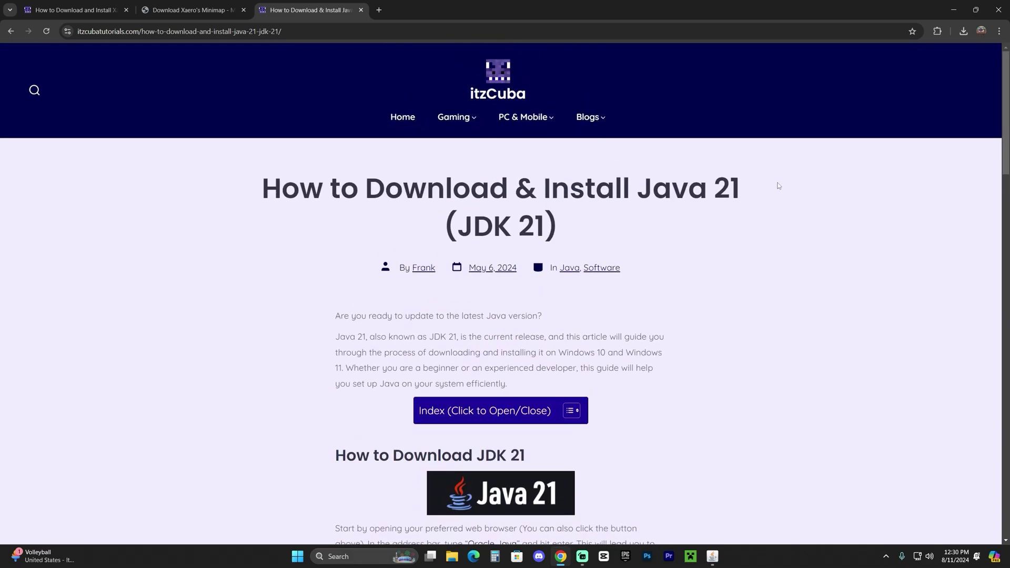
{"action": "left_click_drag", "start_coordinate": [779, 185], "coordinate": [652, 188]}
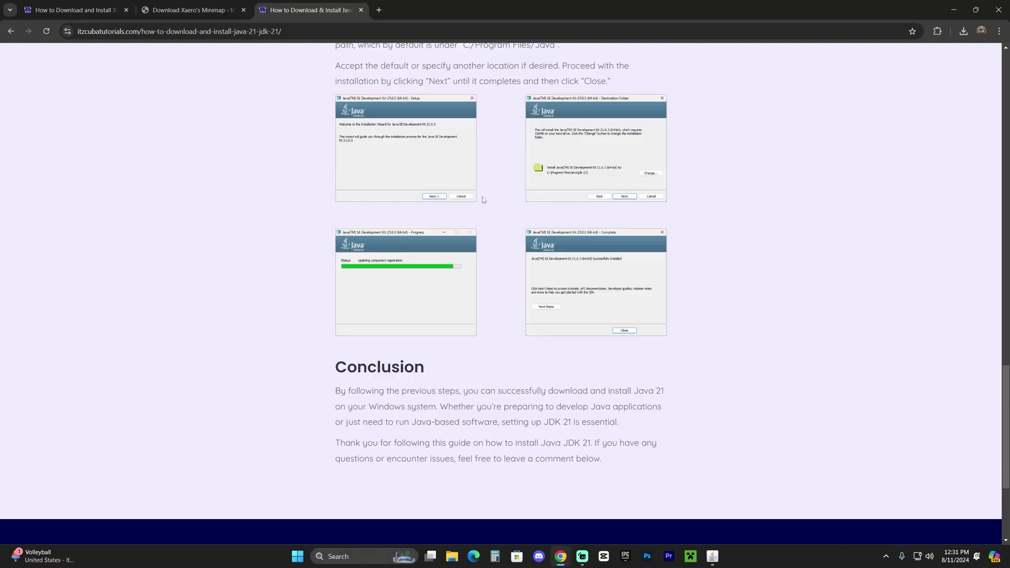
{"action": "scroll", "coordinate": [733, 321], "scroll_direction": "up", "scroll_amount": 20}
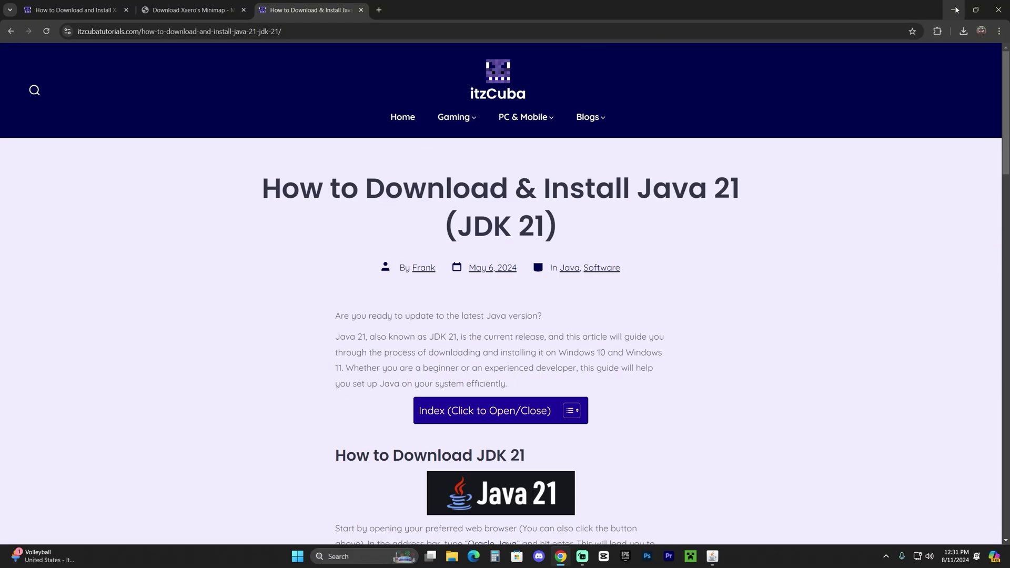
{"action": "left_click", "coordinate": [953, 10]}
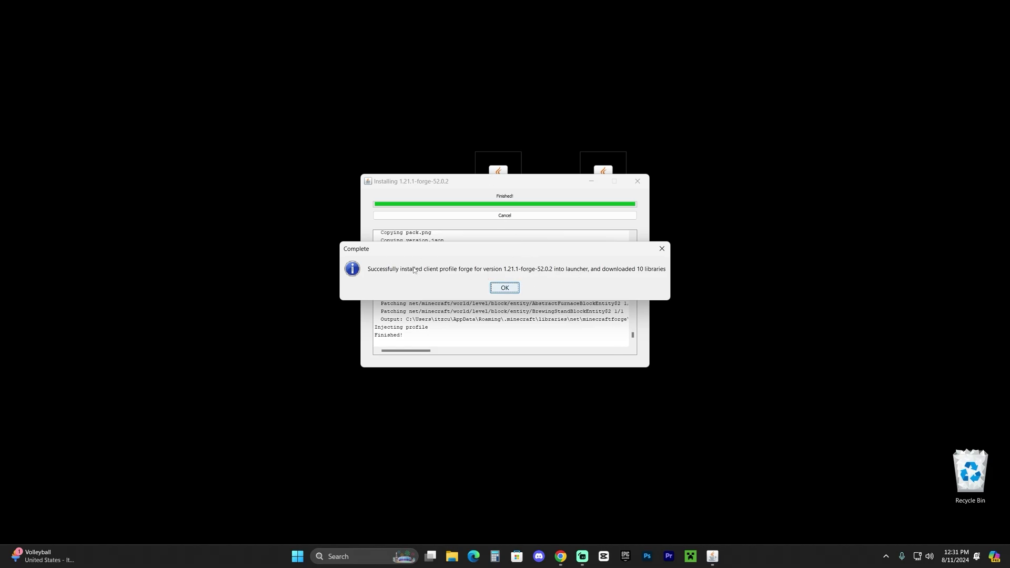
Step: Close the install-complete dialog and delete the Forge installer jar from the desktop
{"action": "left_click", "coordinate": [505, 288]}
{"action": "left_click_drag", "start_coordinate": [532, 117], "coordinate": [466, 254]}
{"action": "key", "text": "Delete"}
Step: Move the Xaero's Minimap jar higher on the desktop and clear the selection
{"action": "left_click_drag", "start_coordinate": [520, 128], "coordinate": [657, 101]}
{"action": "left_click_drag", "start_coordinate": [762, 164], "coordinate": [681, 120]}
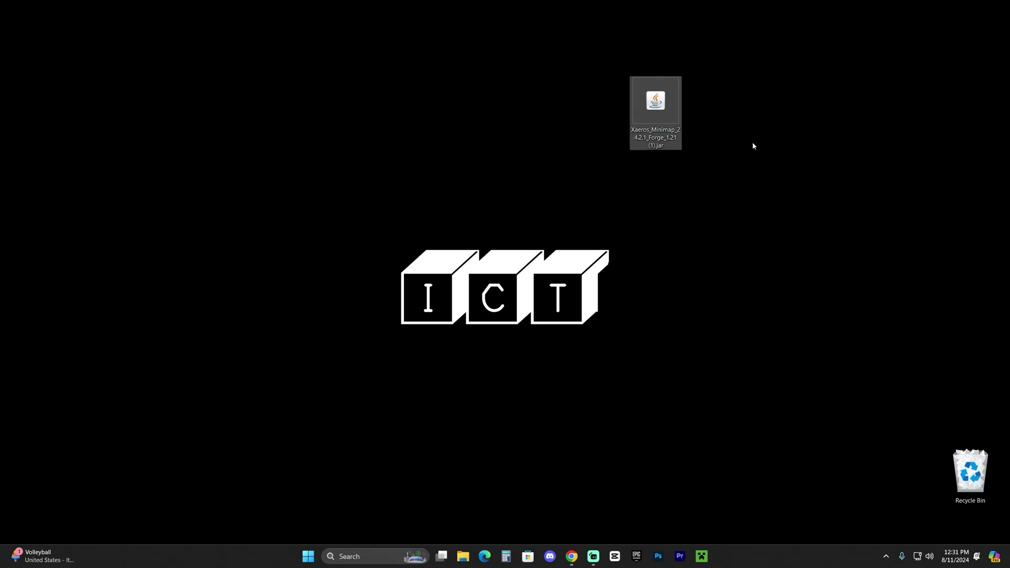
{"action": "left_click_drag", "start_coordinate": [706, 144], "coordinate": [706, 112]}
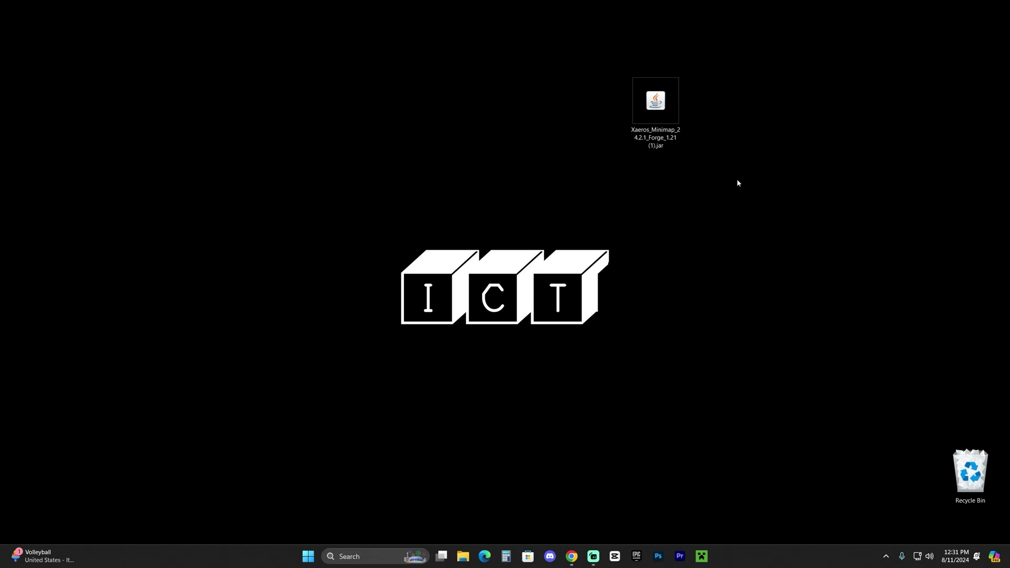
Step: List all Minecraft Launcher installations, including the modded forge 1.21.1-forge-52.0.2 profile
{"action": "left_click", "coordinate": [702, 556]}
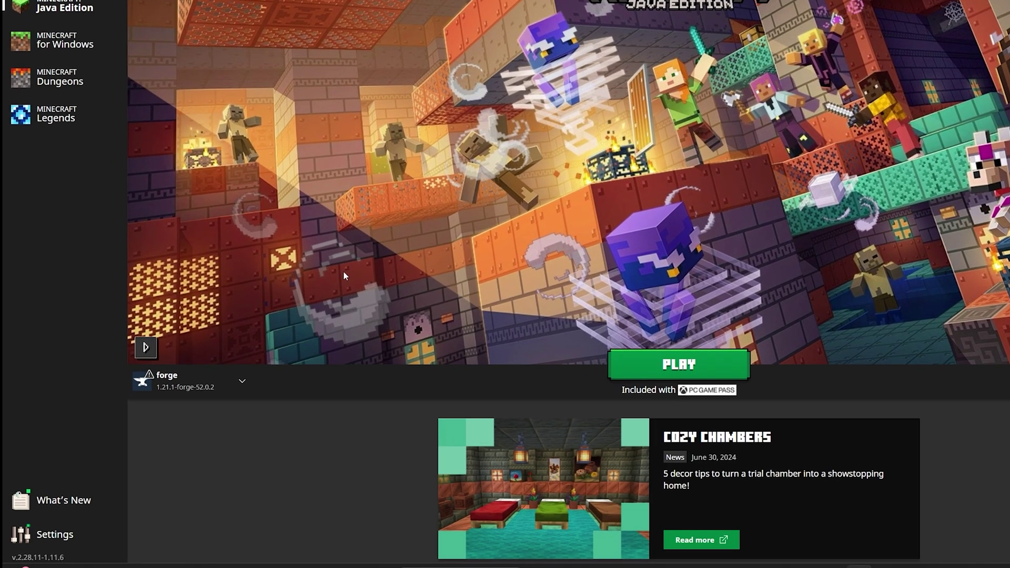
{"action": "mouse_move", "coordinate": [149, 406]}
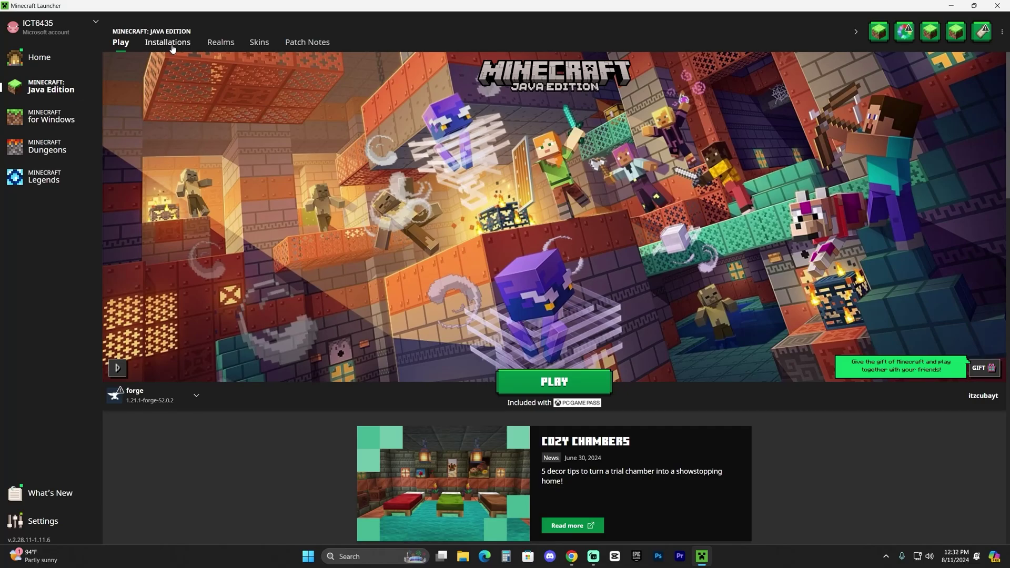
{"action": "left_click", "coordinate": [173, 47]}
{"action": "left_click", "coordinate": [734, 74]}
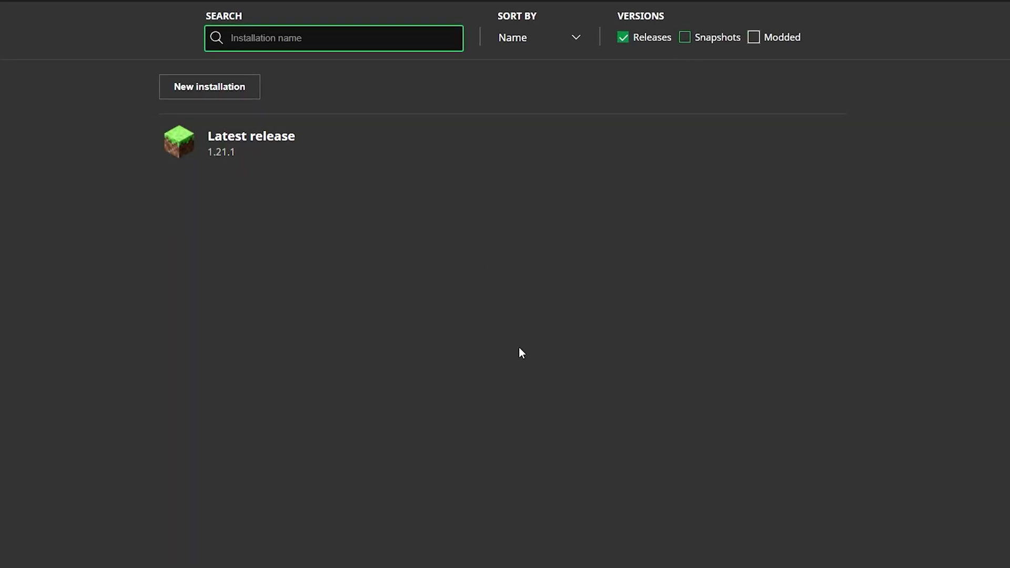
{"action": "left_click", "coordinate": [753, 38]}
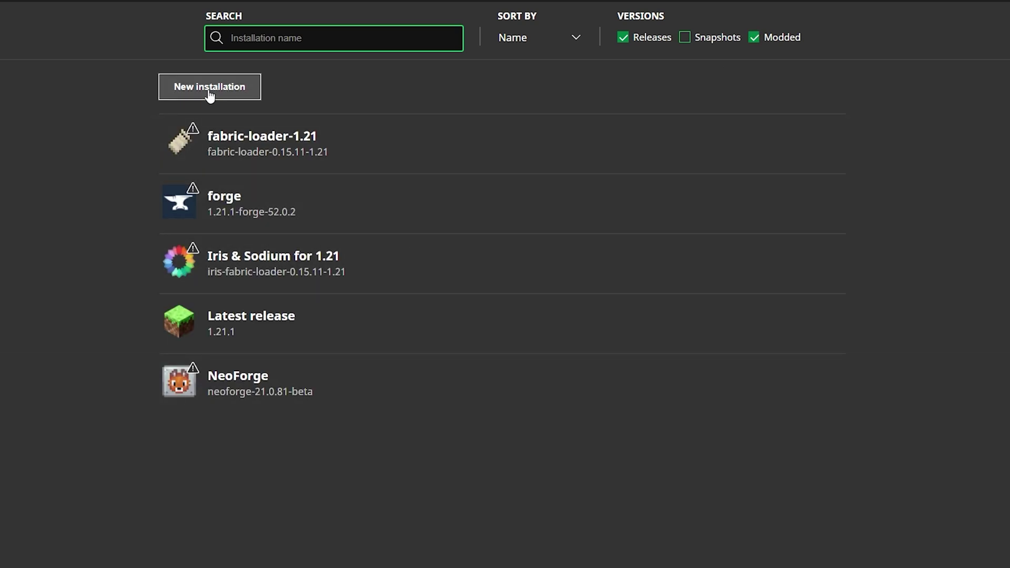
Step: Create the 'Apex hosting' installation on 1.21.1-forge-52.0.2, then open forge's game folder
{"action": "left_click", "coordinate": [208, 87]}
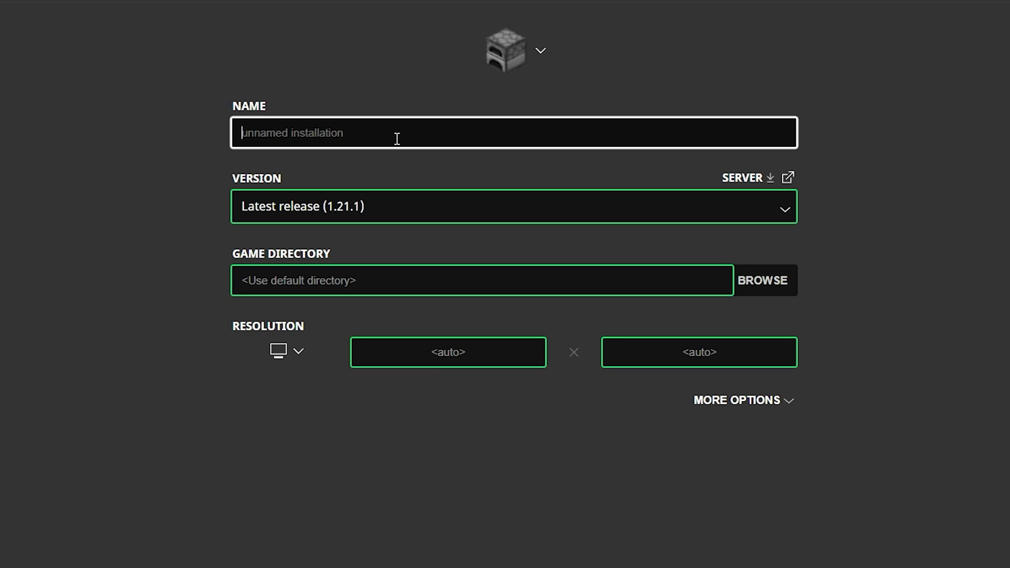
{"action": "type", "text": "Apex hosting"}
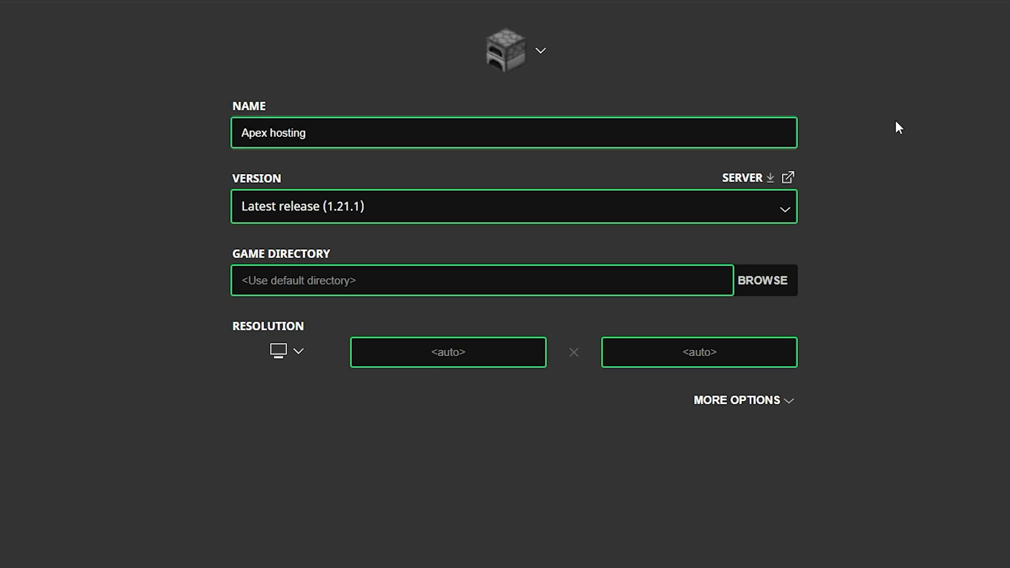
{"action": "left_click", "coordinate": [325, 211]}
{"action": "type", "text": "forge"}
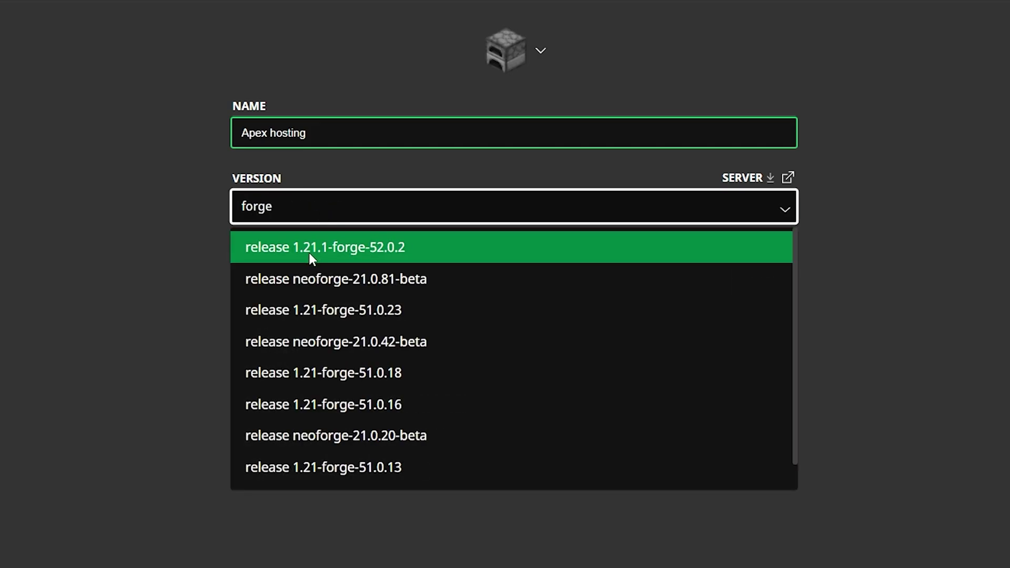
{"action": "left_click", "coordinate": [319, 252]}
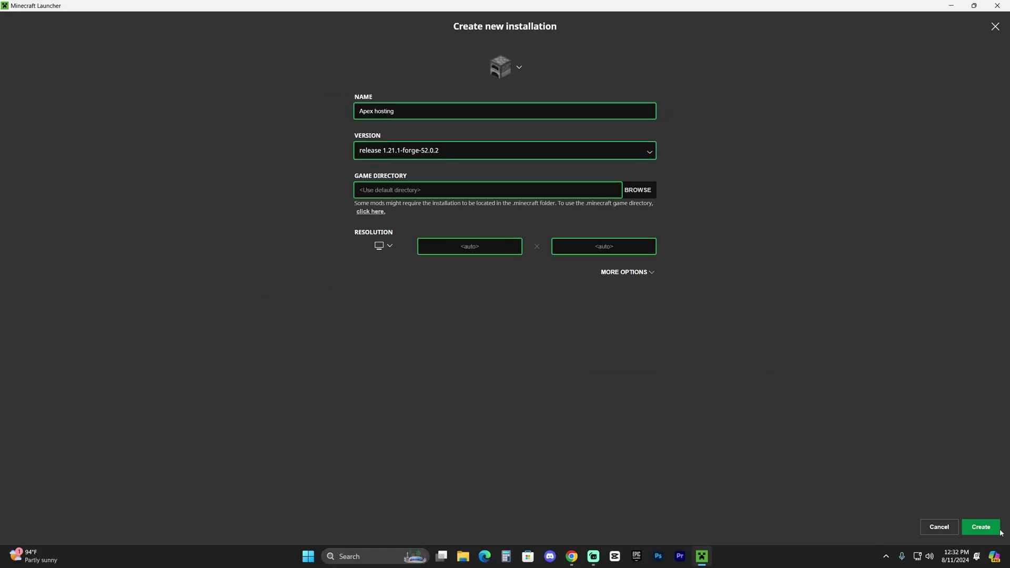
{"action": "left_click", "coordinate": [985, 533]}
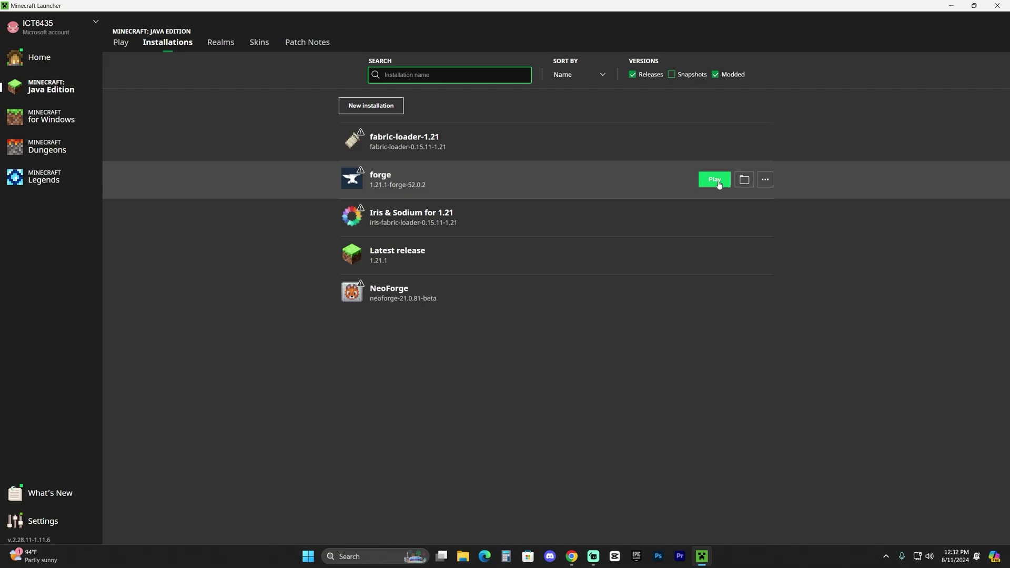
{"action": "left_click", "coordinate": [746, 181]}
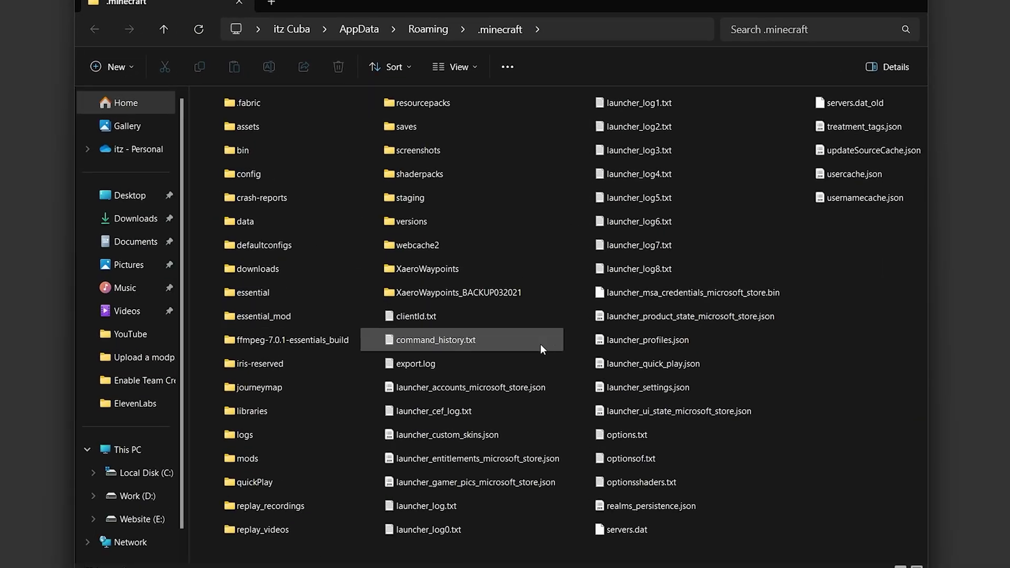
Step: Delete the existing mods folder from .minecraft
{"action": "left_click", "coordinate": [238, 461]}
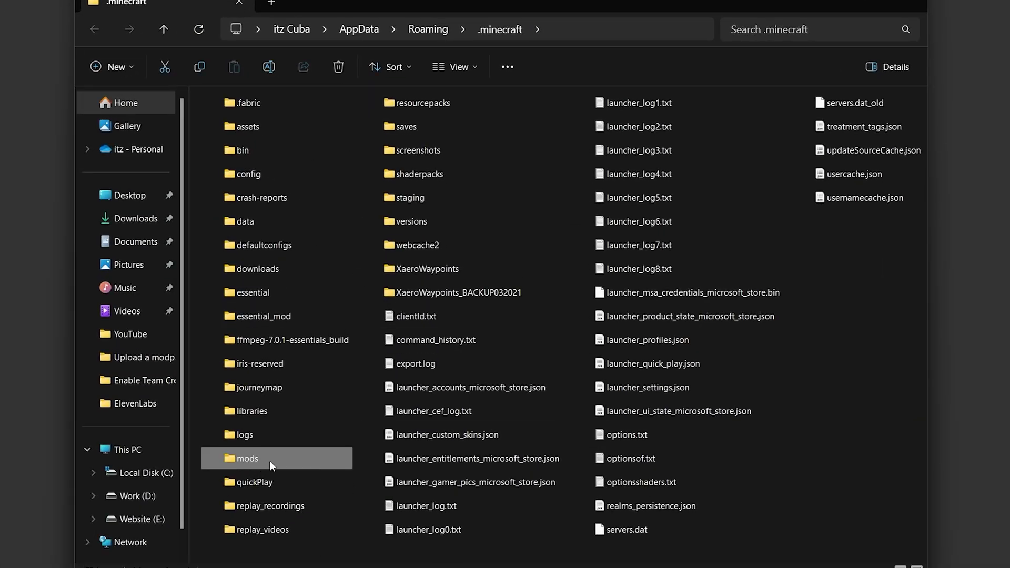
{"action": "double_click", "coordinate": [259, 460]}
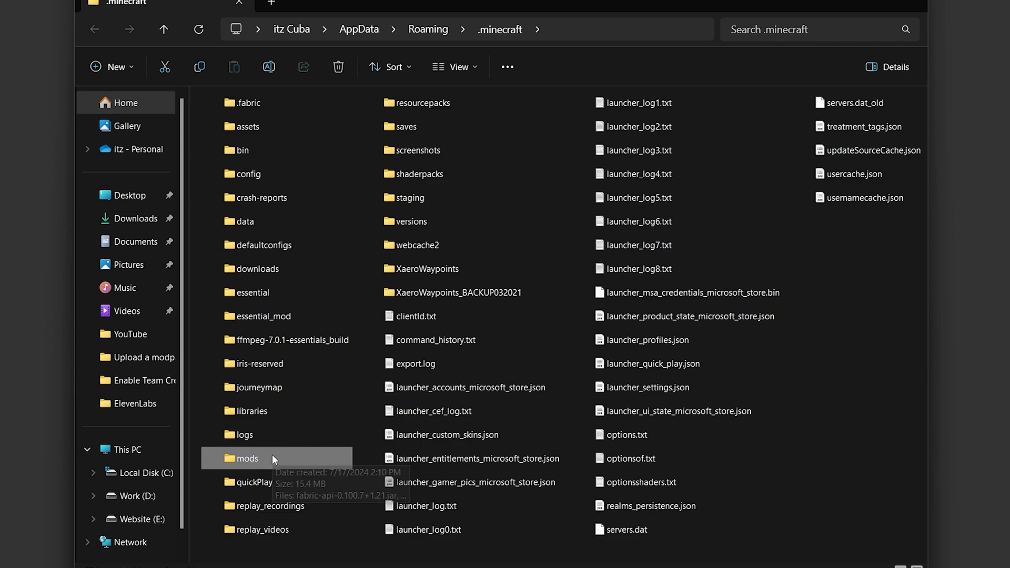
{"action": "key", "text": "Delete"}
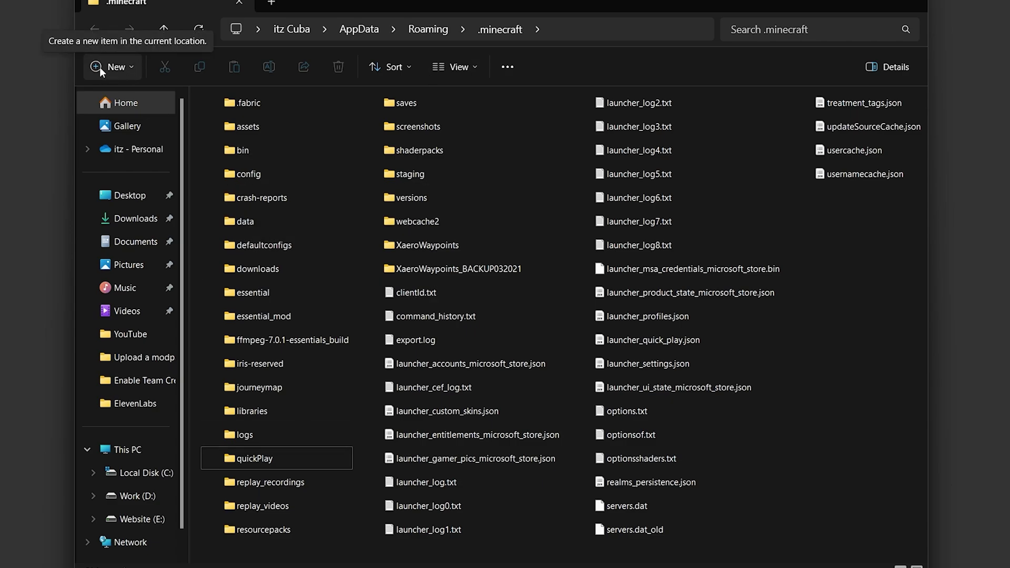
Step: Create a new folder named mods in .minecraft
{"action": "left_click", "coordinate": [123, 67]}
{"action": "left_click", "coordinate": [122, 104]}
{"action": "type", "text": "mo"}
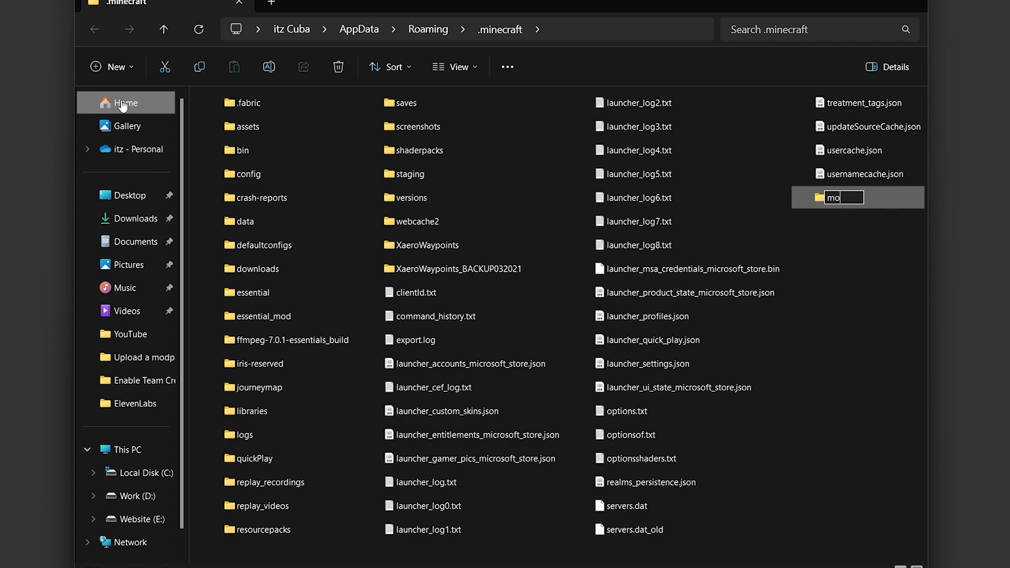
{"action": "type", "text": "ds"}
{"action": "key", "text": "Return"}
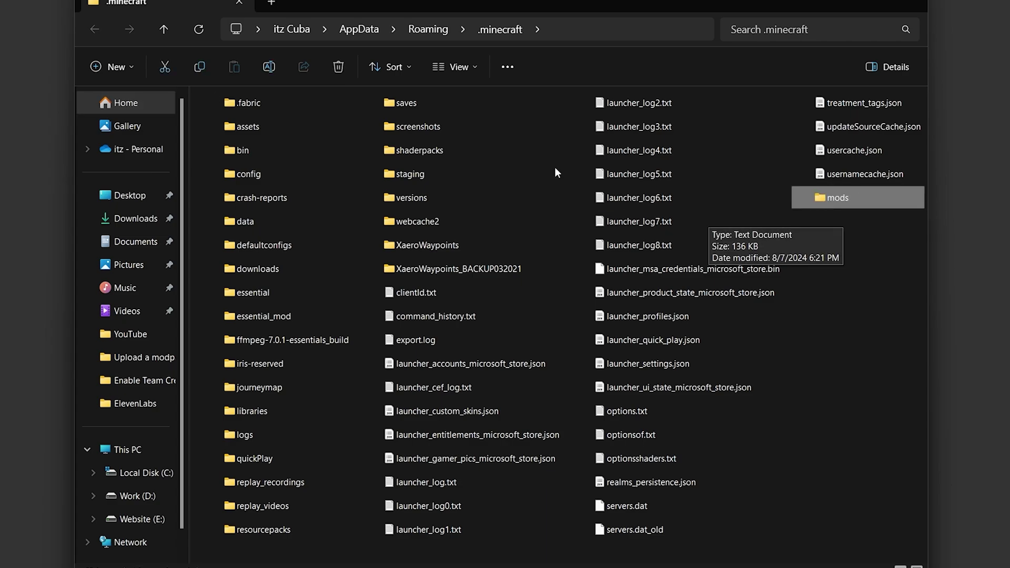
Step: Copy the Xaero's Minimap jar into the new mods folder and reposition the window
{"action": "double_click", "coordinate": [840, 197]}
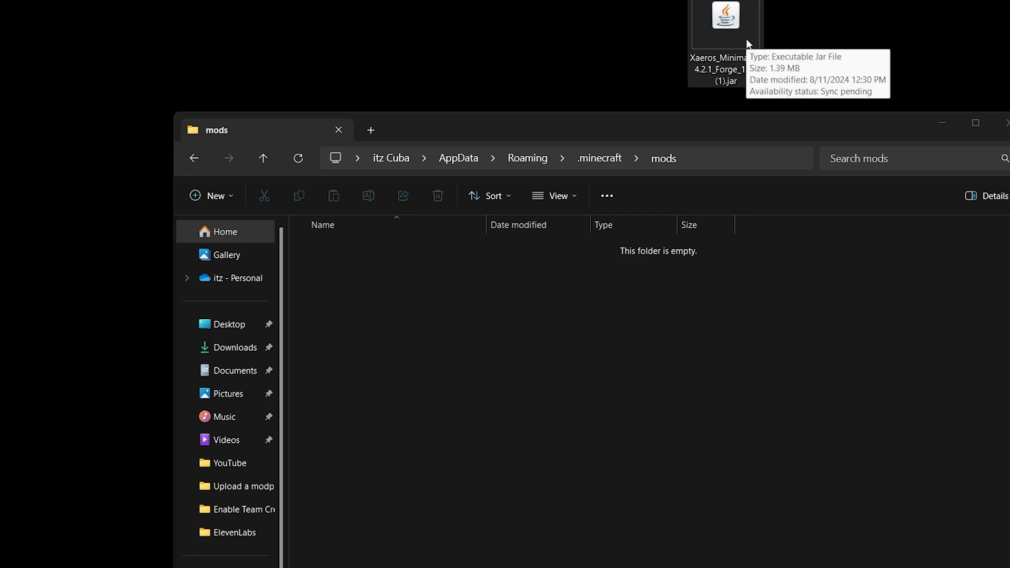
{"action": "left_click_drag", "start_coordinate": [822, 15], "coordinate": [489, 273]}
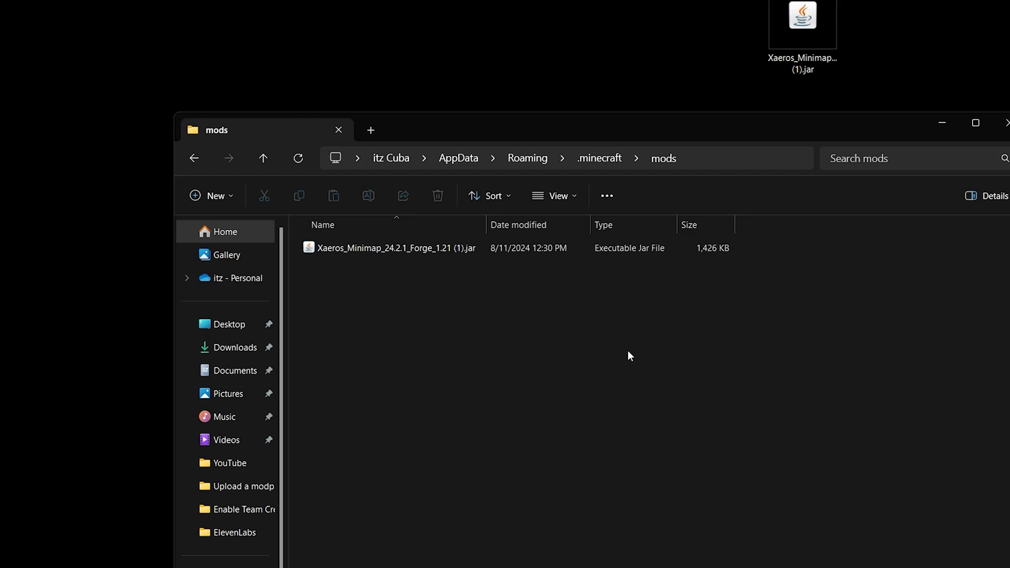
{"action": "left_click_drag", "start_coordinate": [696, 123], "coordinate": [713, 84]}
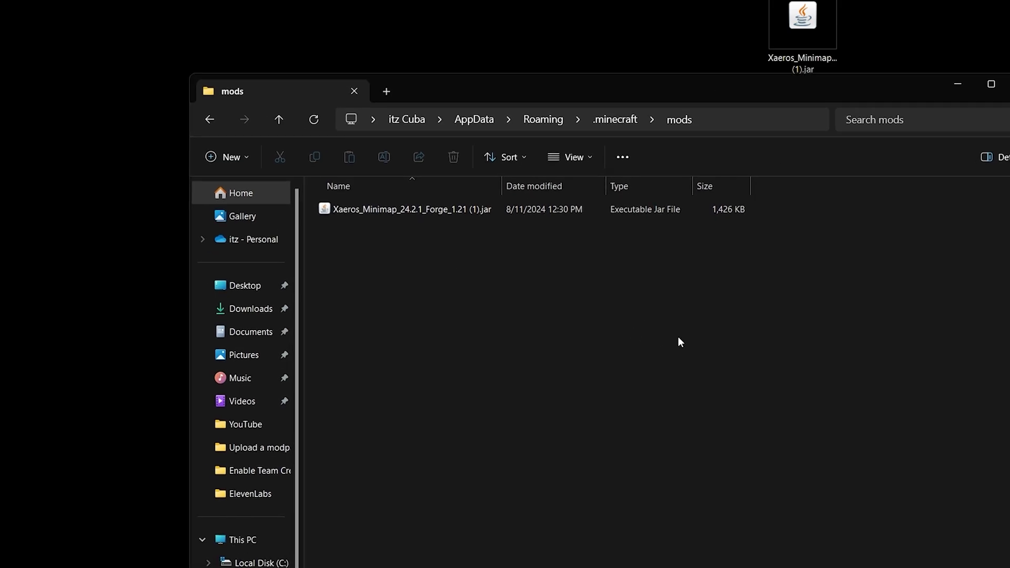
{"action": "left_click_drag", "start_coordinate": [678, 342], "coordinate": [389, 210]}
Step: Check the jar in the mods folder, then close File Explorer
{"action": "left_click", "coordinate": [456, 242]}
{"action": "left_click_drag", "start_coordinate": [639, 301], "coordinate": [372, 205]}
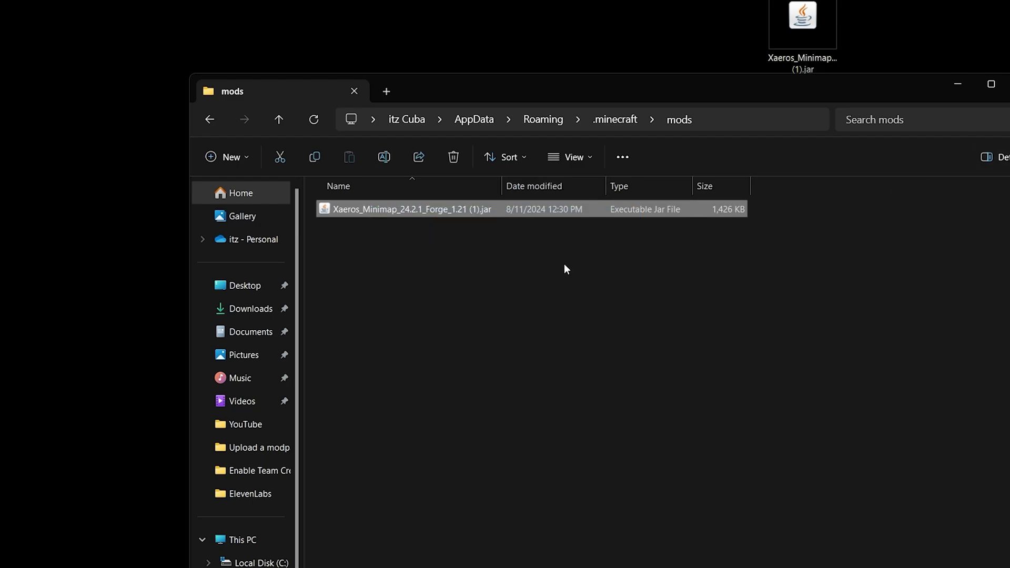
{"action": "left_click", "coordinate": [564, 263]}
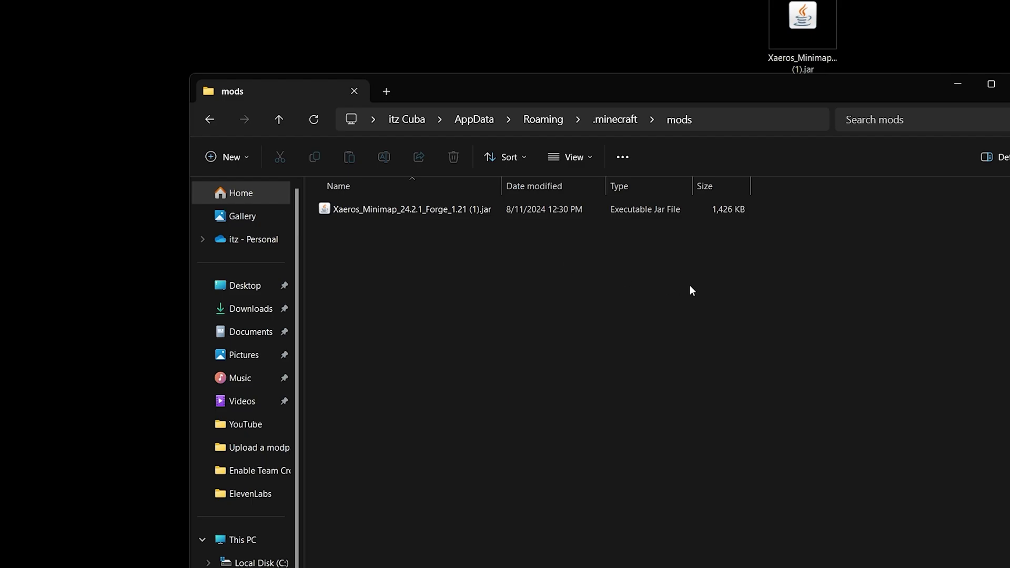
{"action": "key", "text": "ctrl+a"}
{"action": "left_click", "coordinate": [653, 262]}
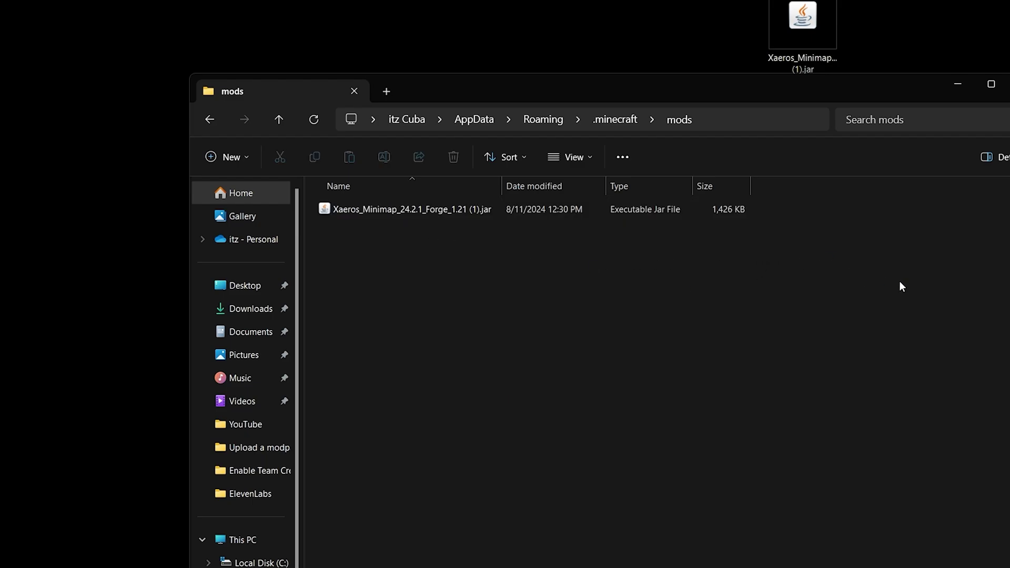
{"action": "left_click", "coordinate": [539, 209]}
{"action": "left_click", "coordinate": [538, 253]}
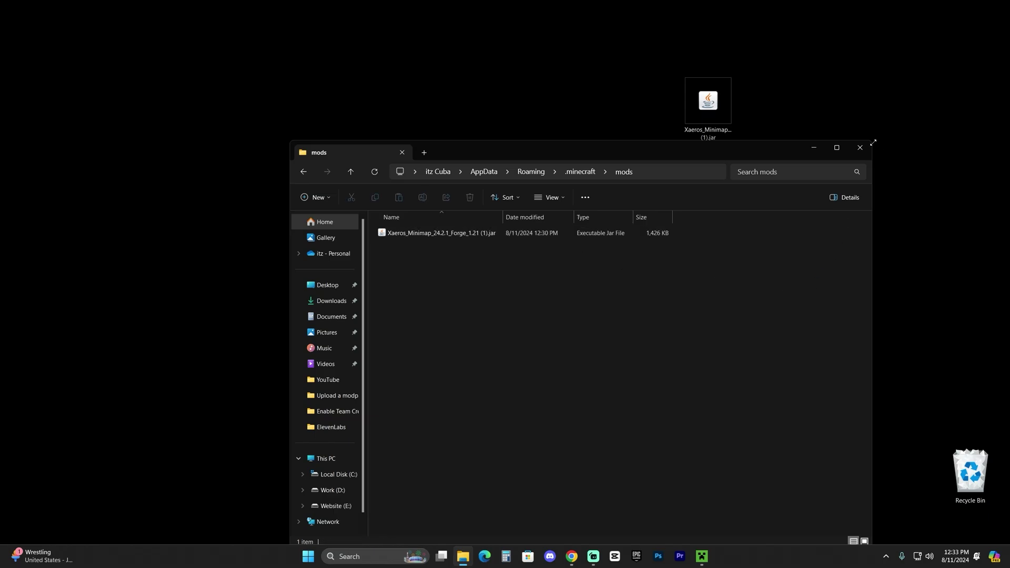
{"action": "left_click", "coordinate": [860, 147]}
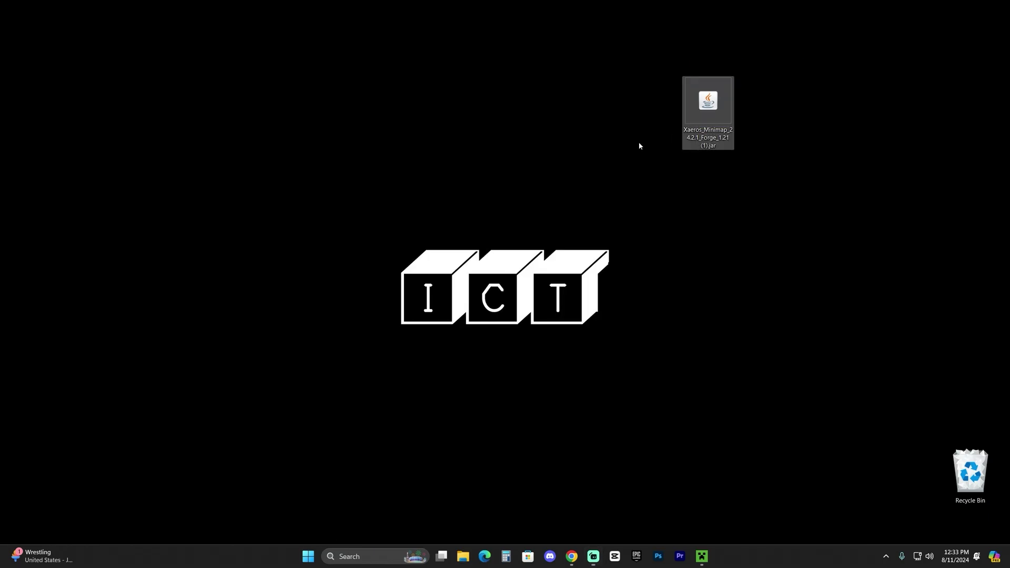
Step: Delete the leftover desktop jar and launch forge 1.21.1, accepting the modded-installation risks
{"action": "key", "text": "Delete"}
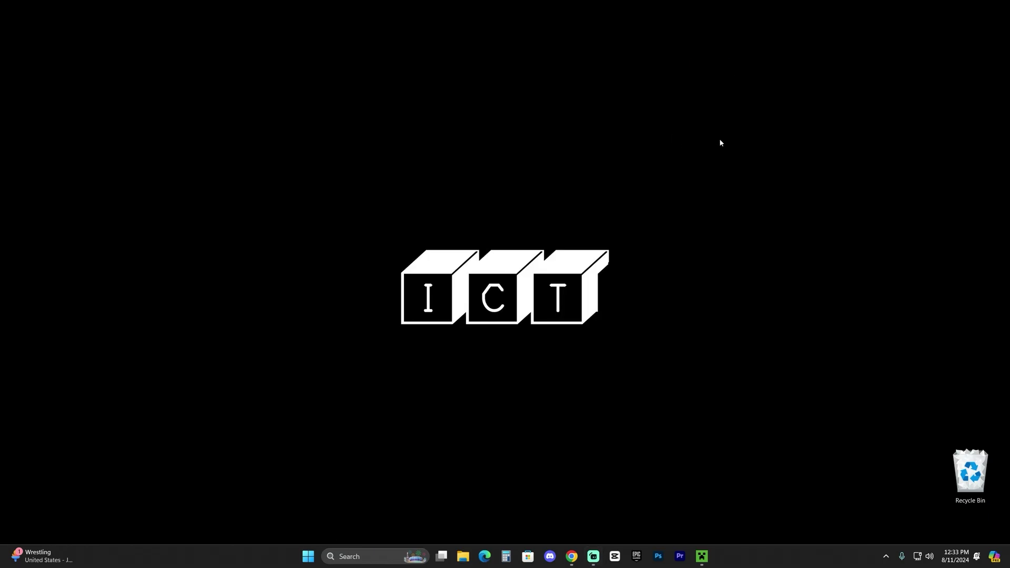
{"action": "left_click", "coordinate": [702, 556]}
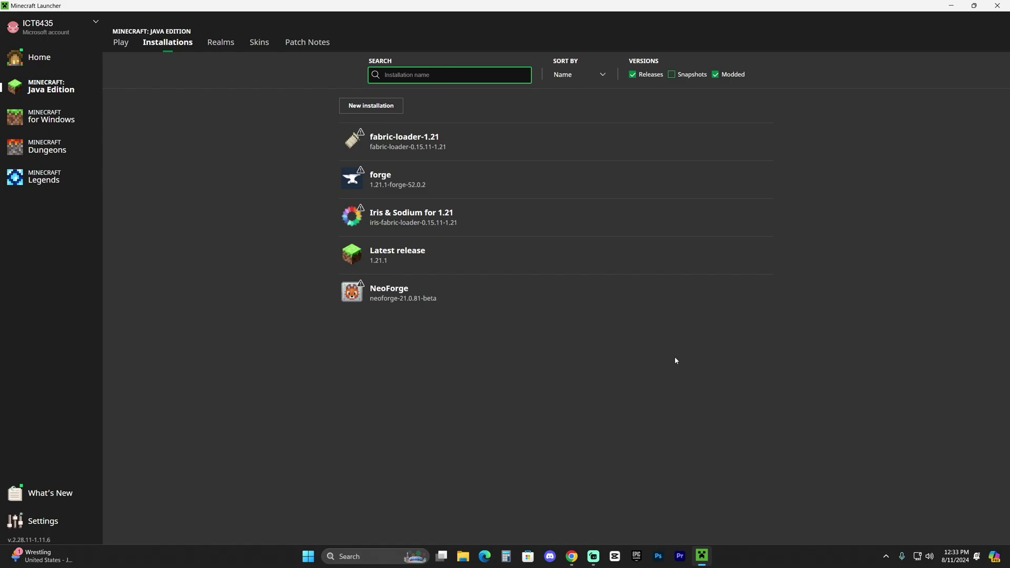
{"action": "left_click", "coordinate": [713, 180]}
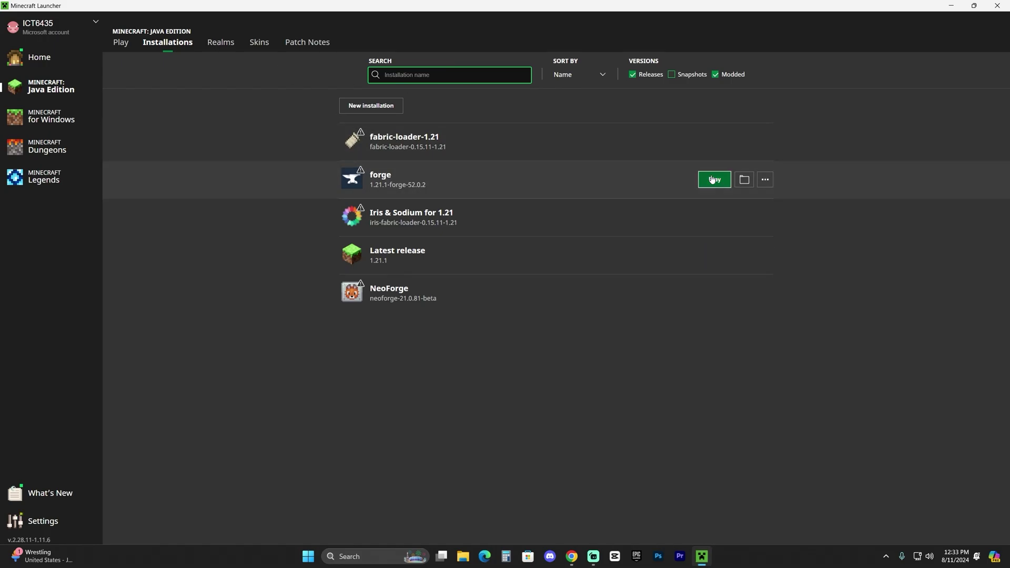
{"action": "left_click", "coordinate": [432, 296]}
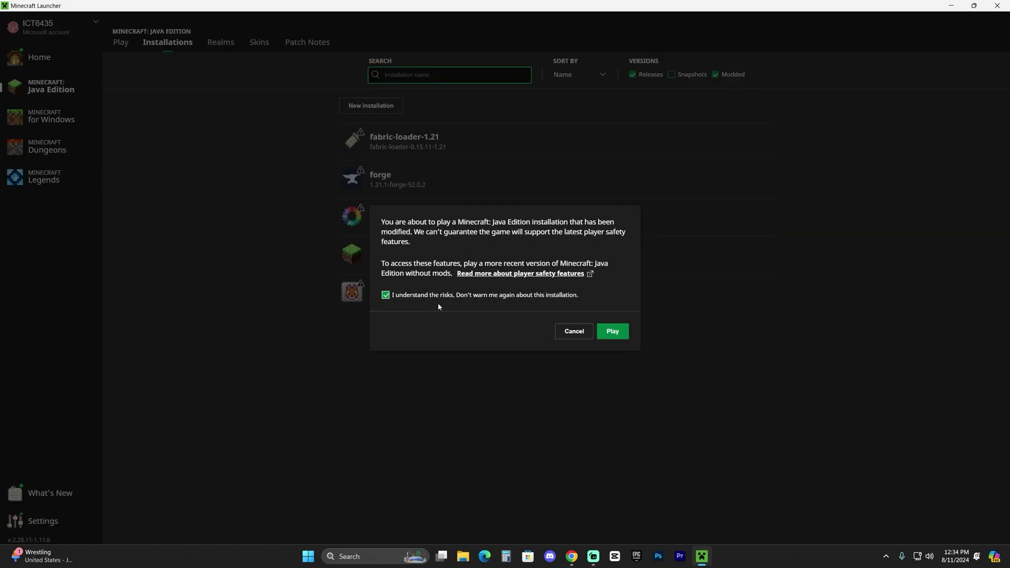
{"action": "left_click", "coordinate": [620, 335]}
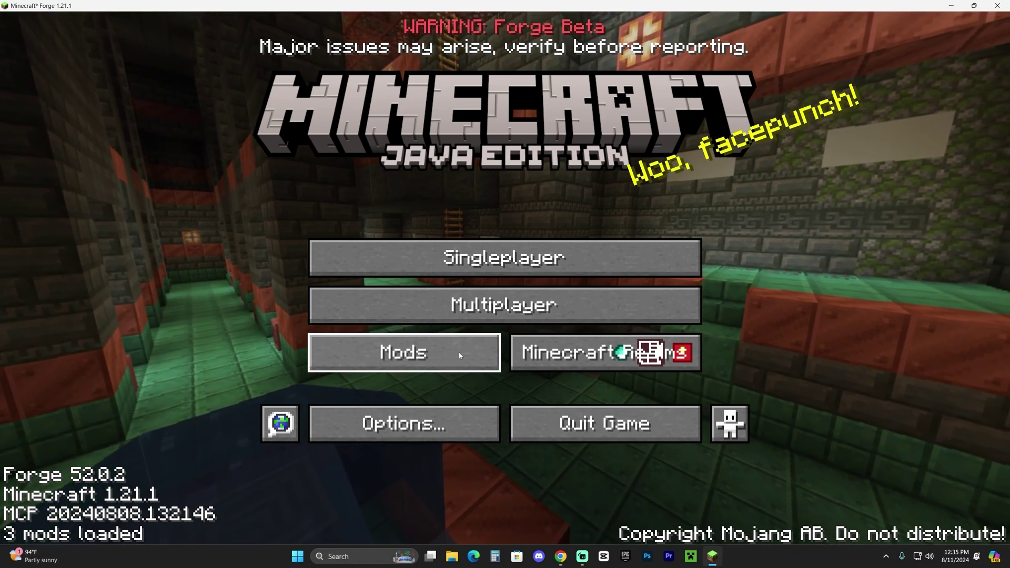
Step: Check Xaero's Minimap in the Mods list, then load the first New World save
{"action": "left_click", "coordinate": [421, 353]}
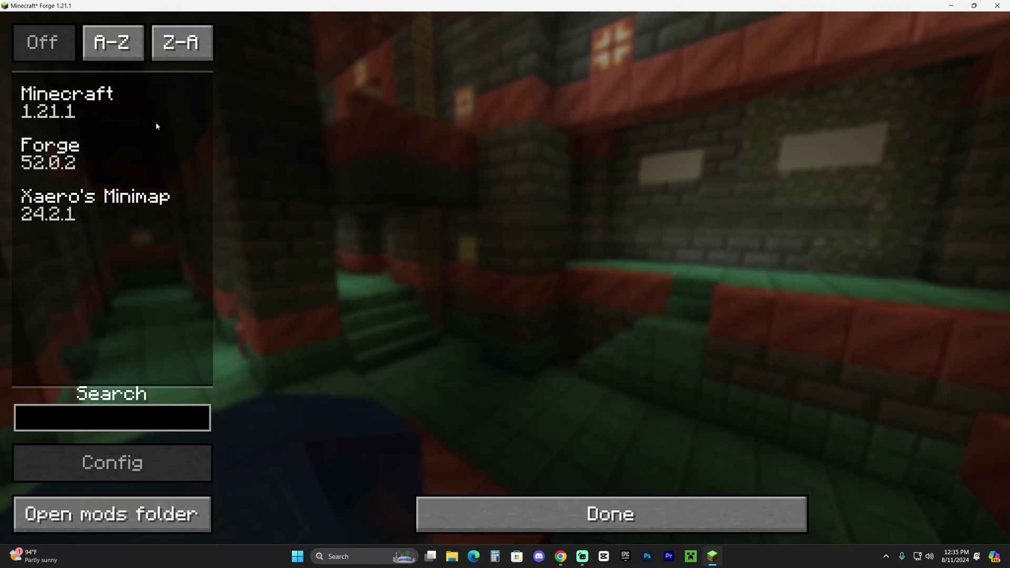
{"action": "left_click", "coordinate": [105, 205]}
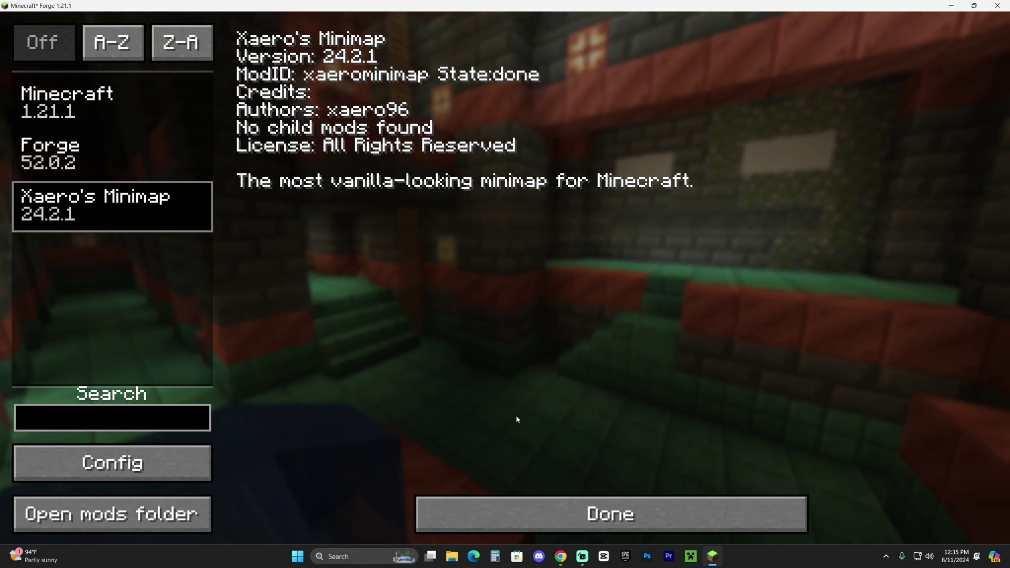
{"action": "key", "text": "Escape"}
{"action": "left_click", "coordinate": [617, 264]}
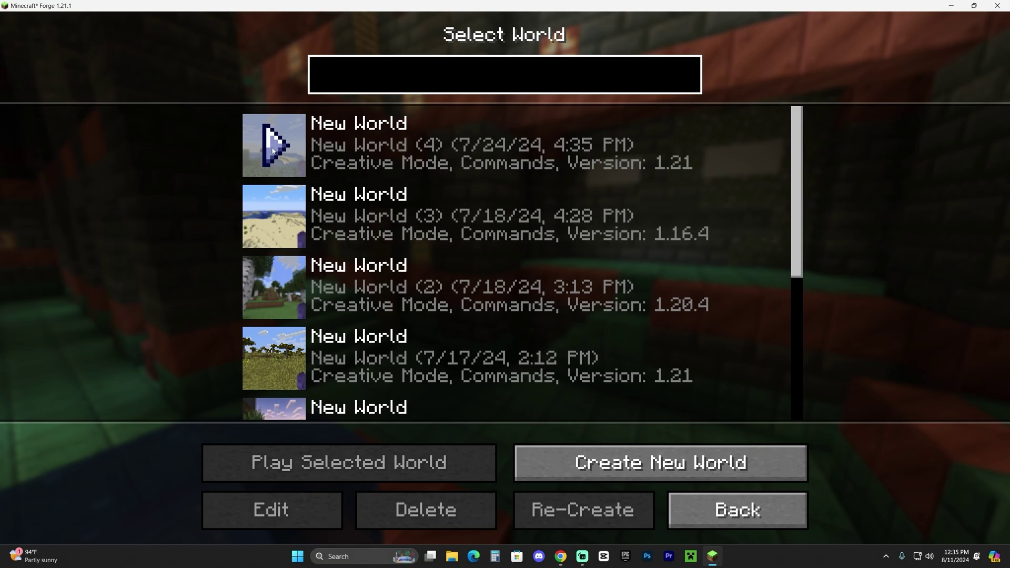
{"action": "left_click", "coordinate": [273, 150]}
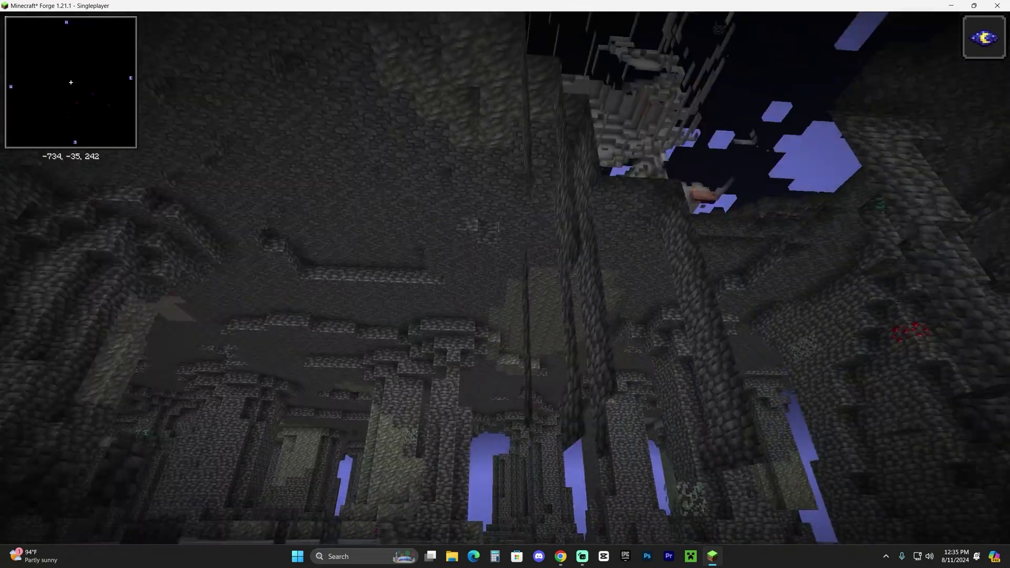
Step: Switch to Creative Mode with /gamemode creative and change to third-person view
{"action": "key", "text": "w"}
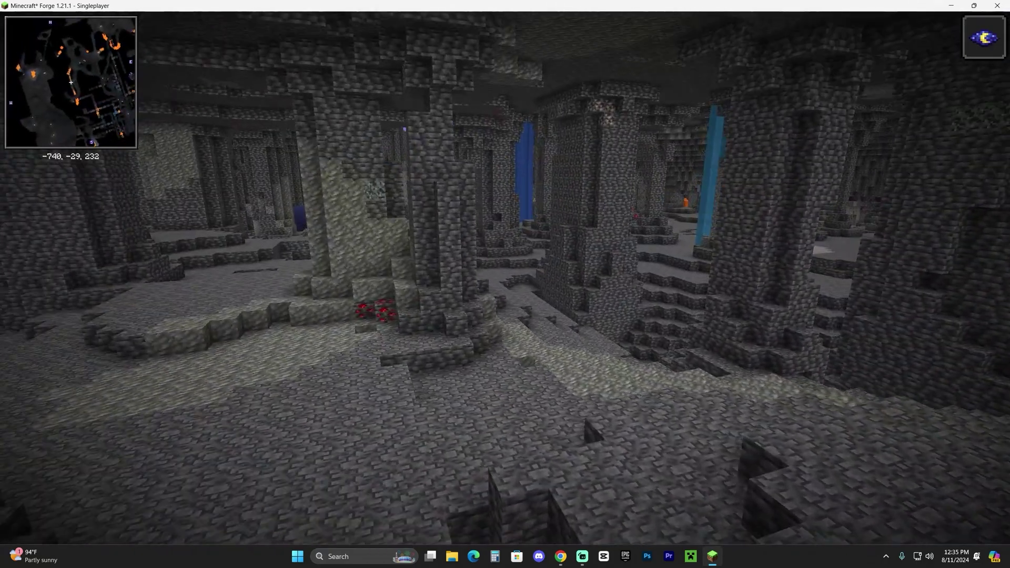
{"action": "key", "text": "slash"}
{"action": "type", "text": "gamemode creative"}
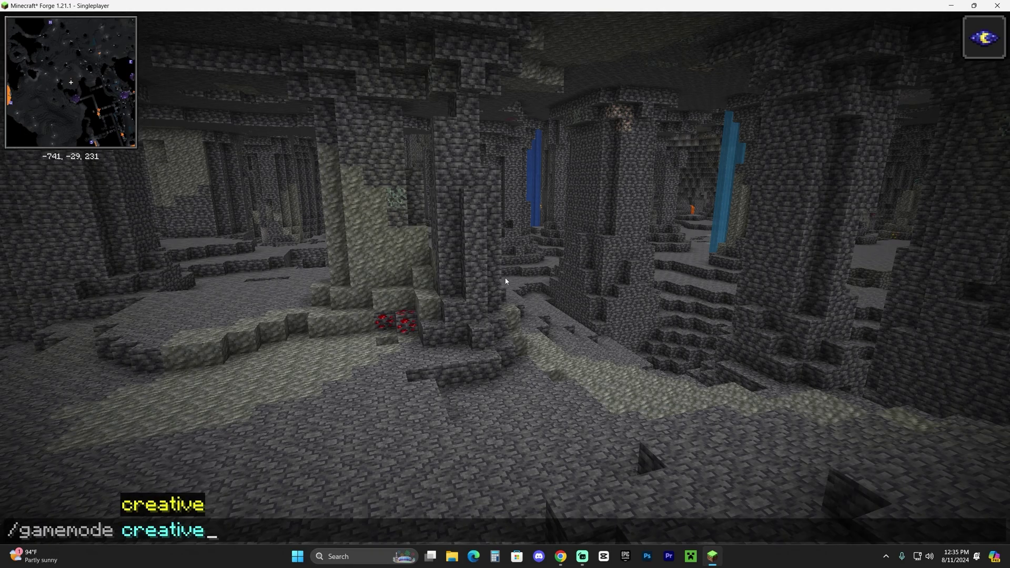
{"action": "key", "text": "Return"}
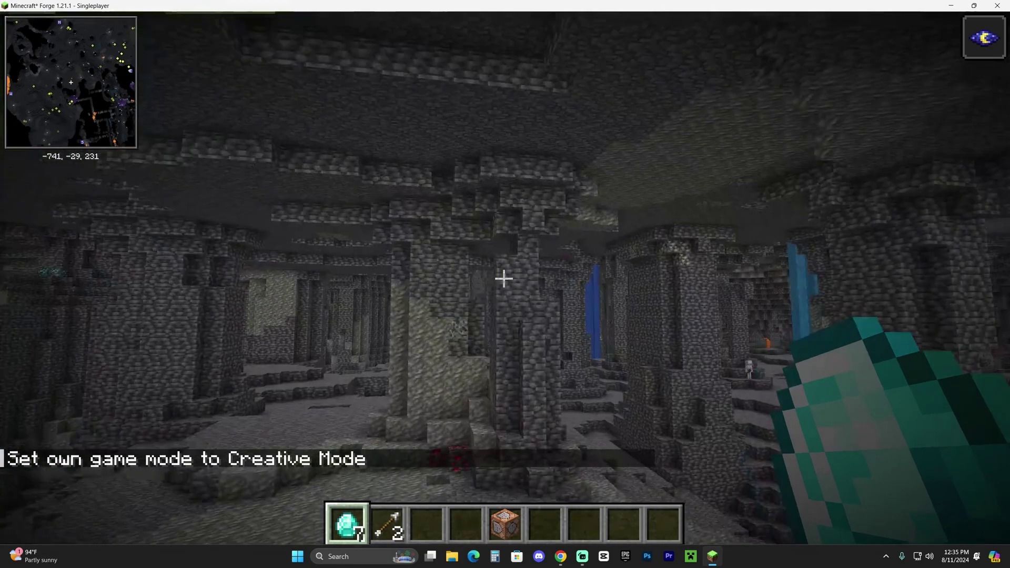
{"action": "key", "text": "F5"}
{"action": "key", "text": "F5"}
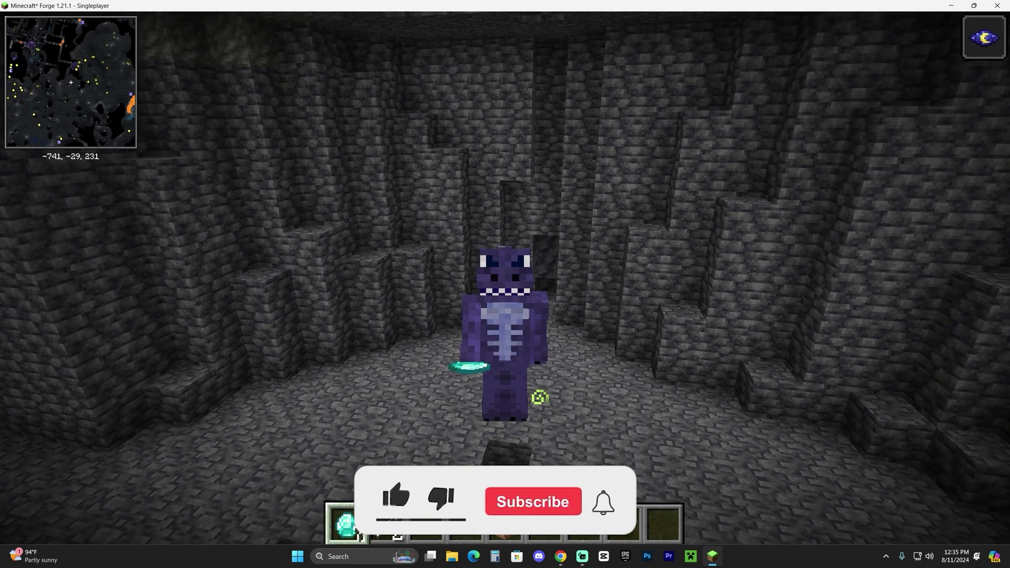
Step: Open and close Xaero's Minimap settings twice while walking through the cave
{"action": "key", "text": "y"}
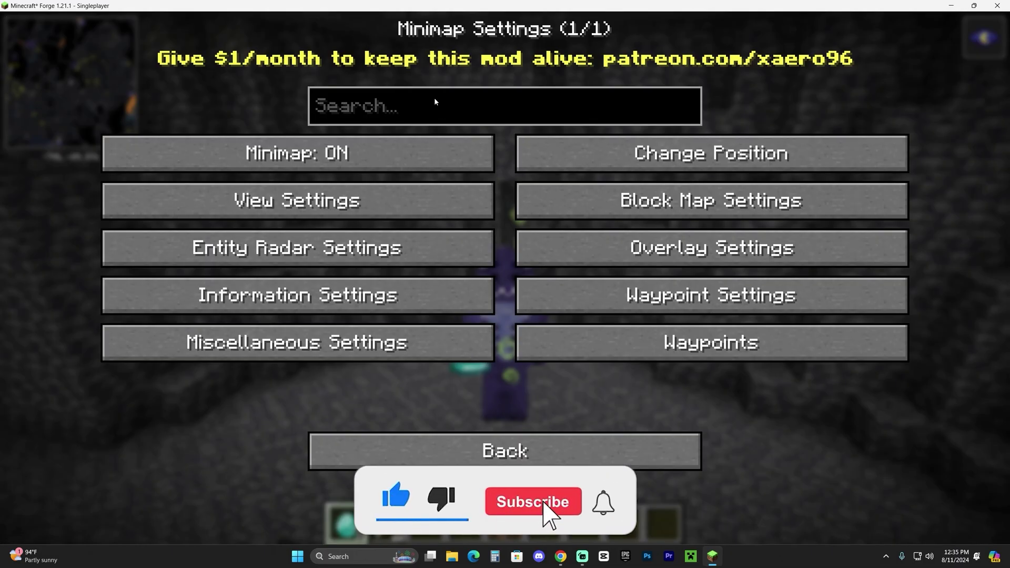
{"action": "key", "text": "Escape"}
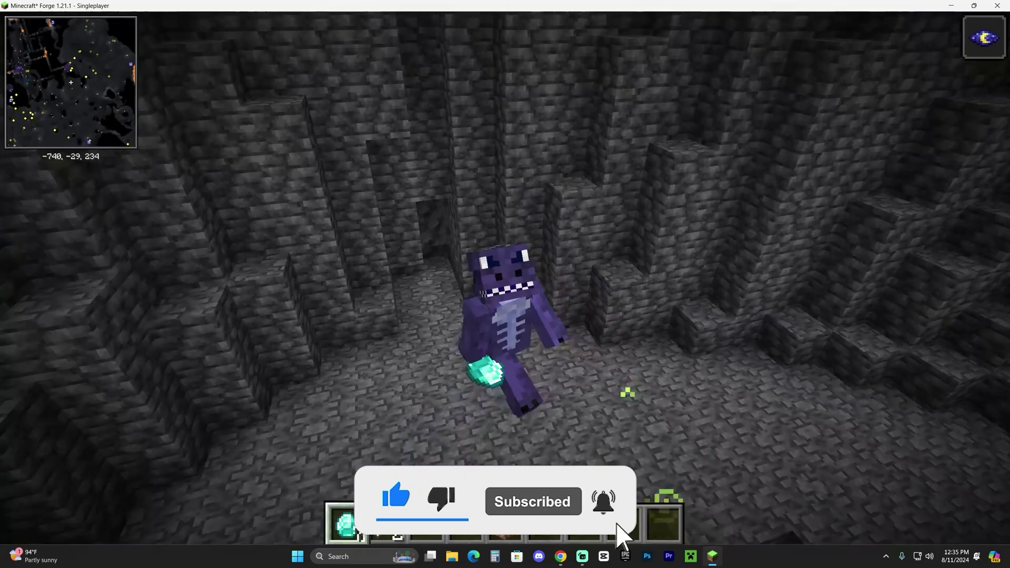
{"action": "key", "text": "w"}
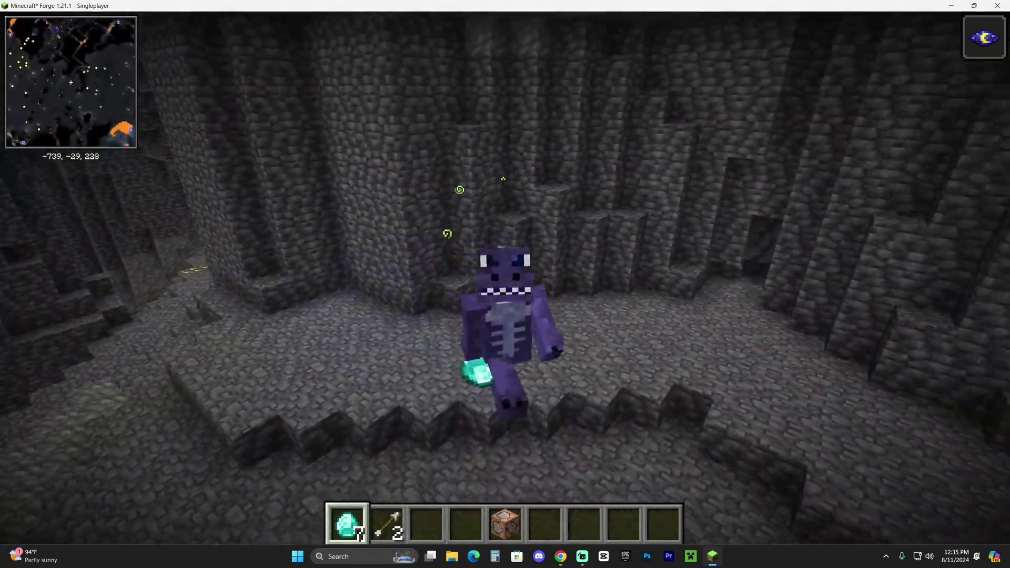
{"action": "key", "text": "w"}
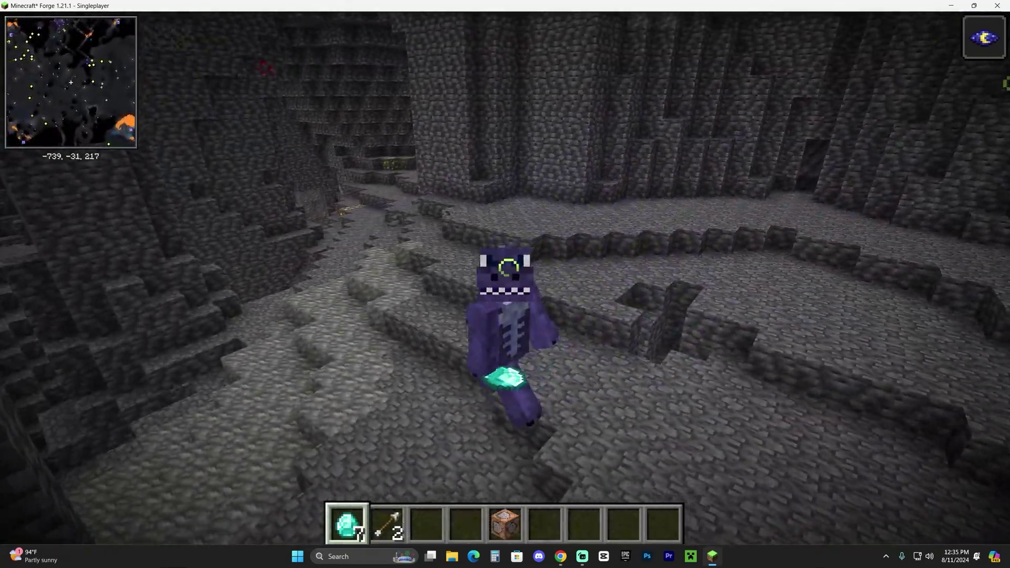
{"action": "key", "text": "w"}
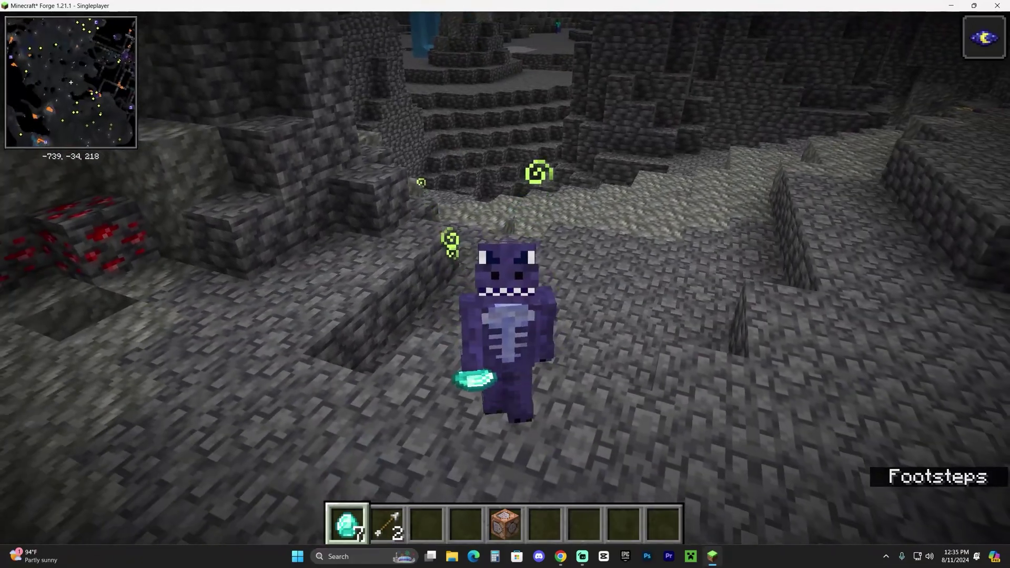
{"action": "key", "text": "y"}
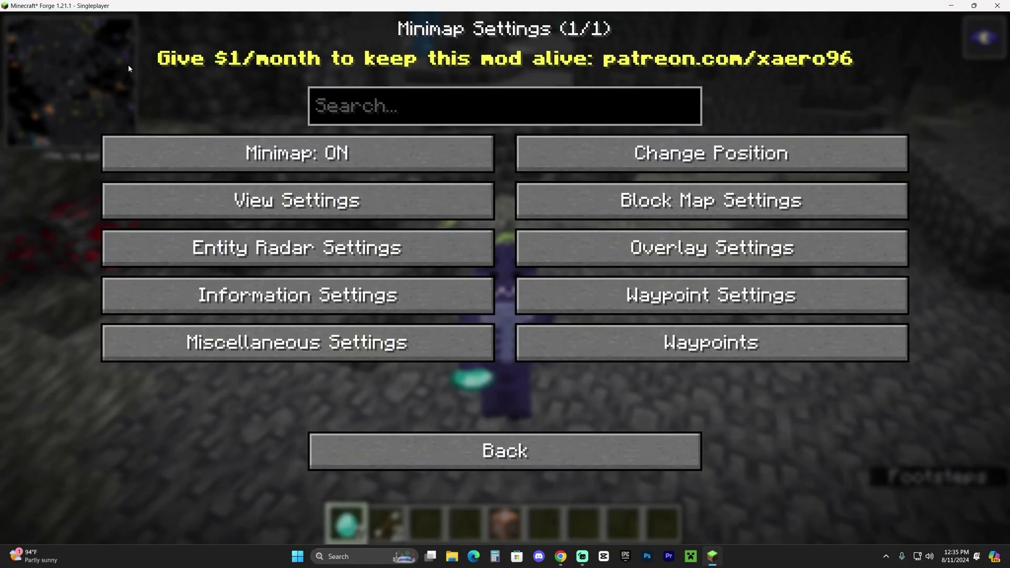
{"action": "key", "text": "Escape"}
{"action": "key", "text": "w"}
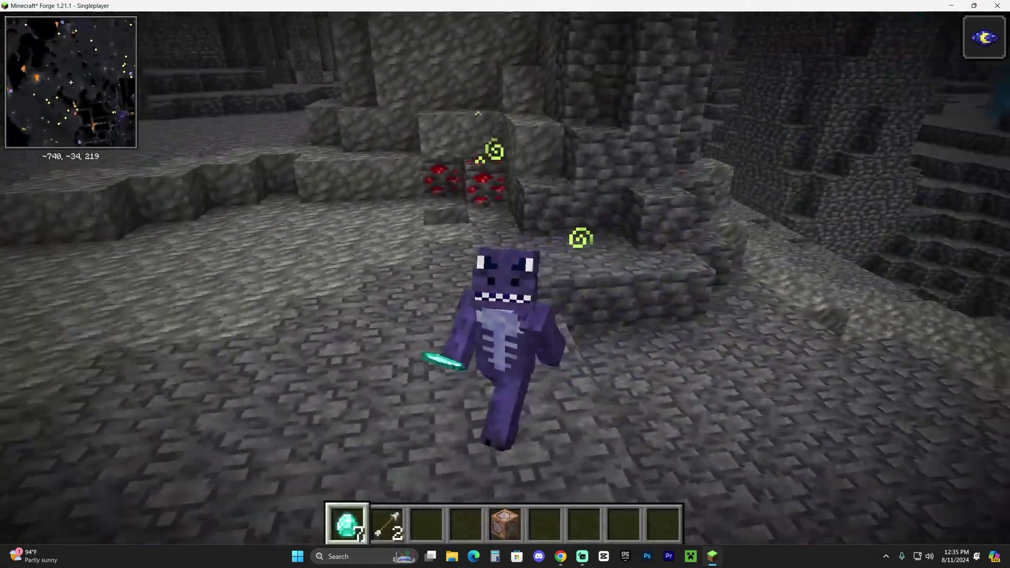
{"action": "key", "text": "w"}
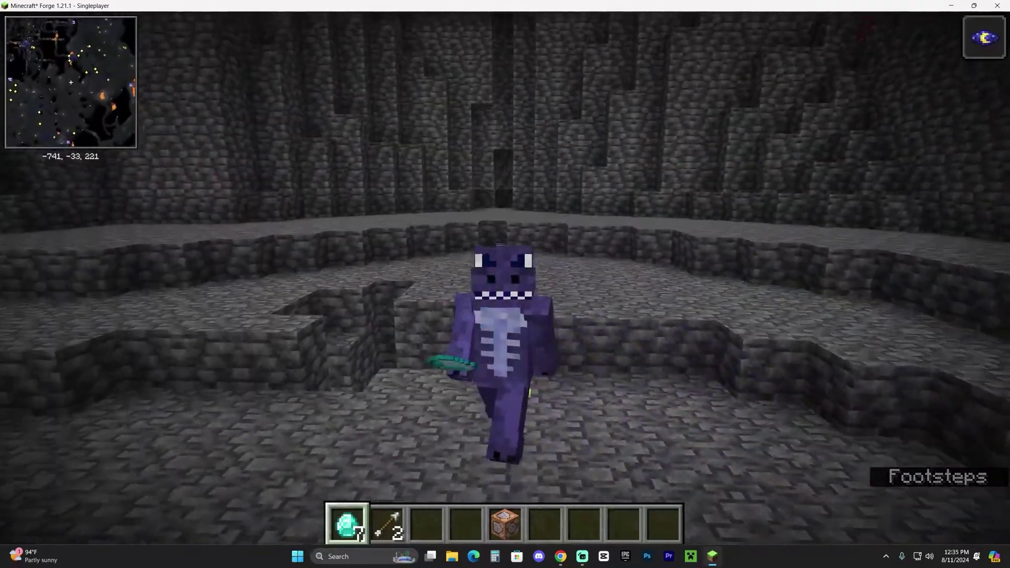